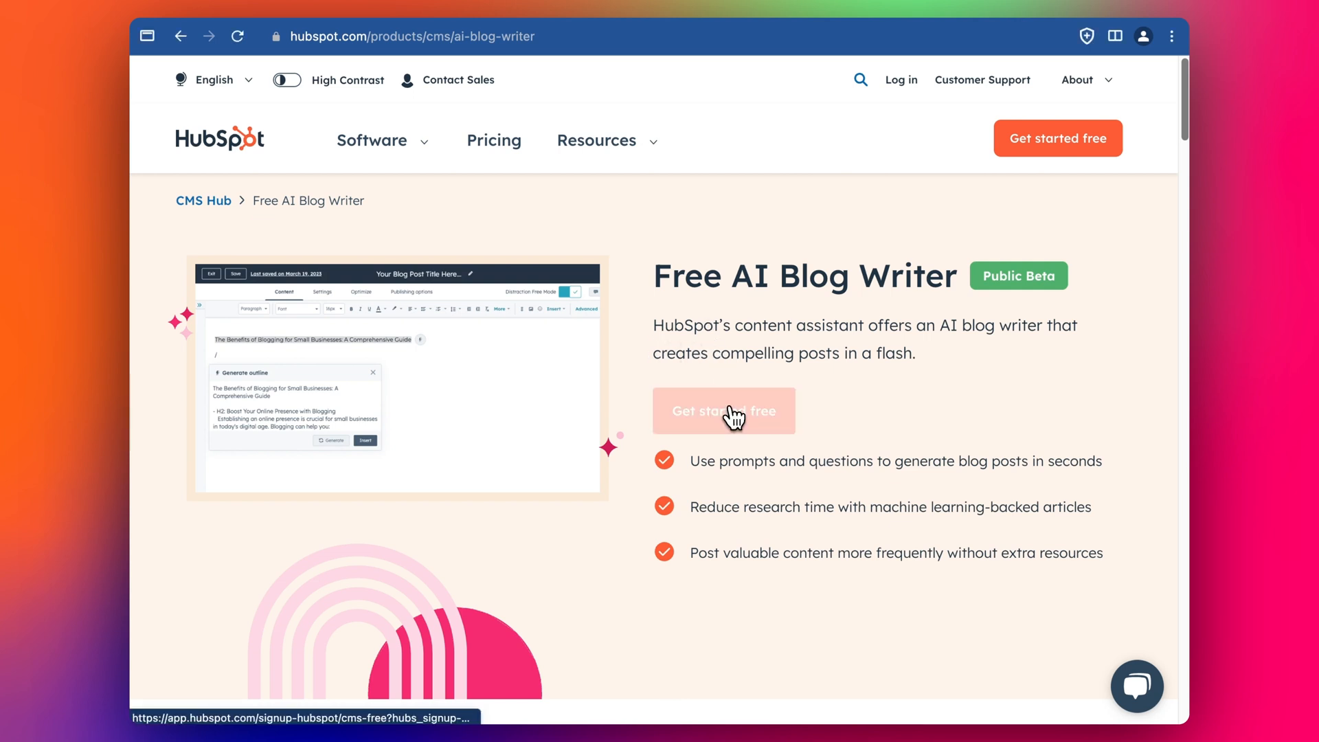
# Get started with the Free AI Blog Writer, continuing with the existing HubSpot user and account.
pyautogui.click(700, 413)
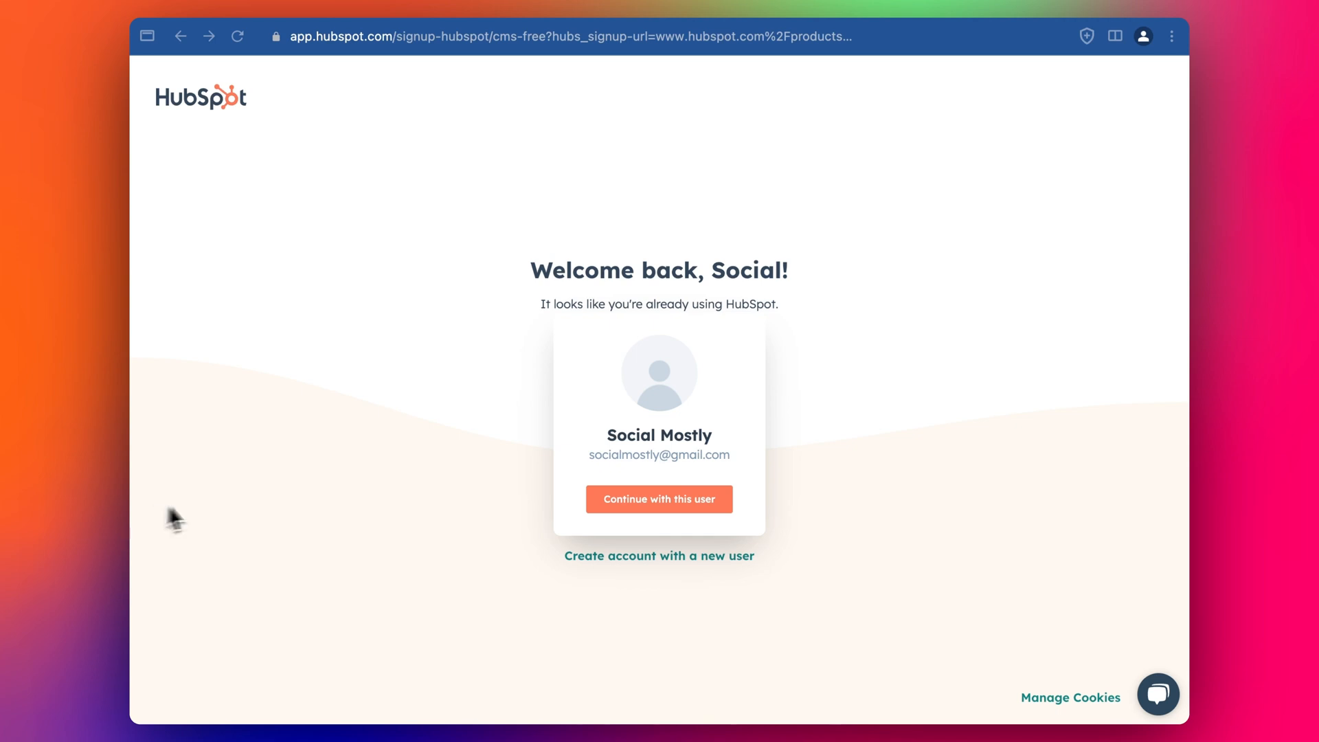
pyautogui.click(667, 503)
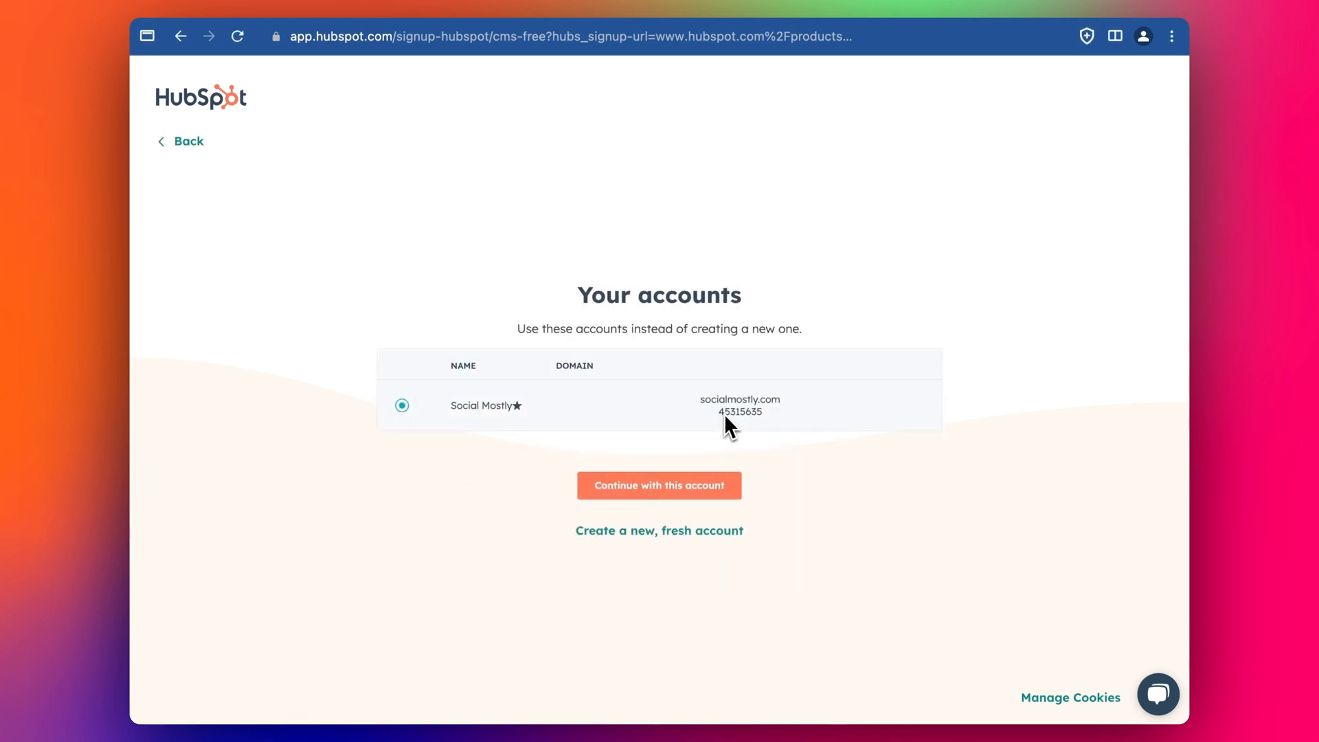
pyautogui.click(669, 488)
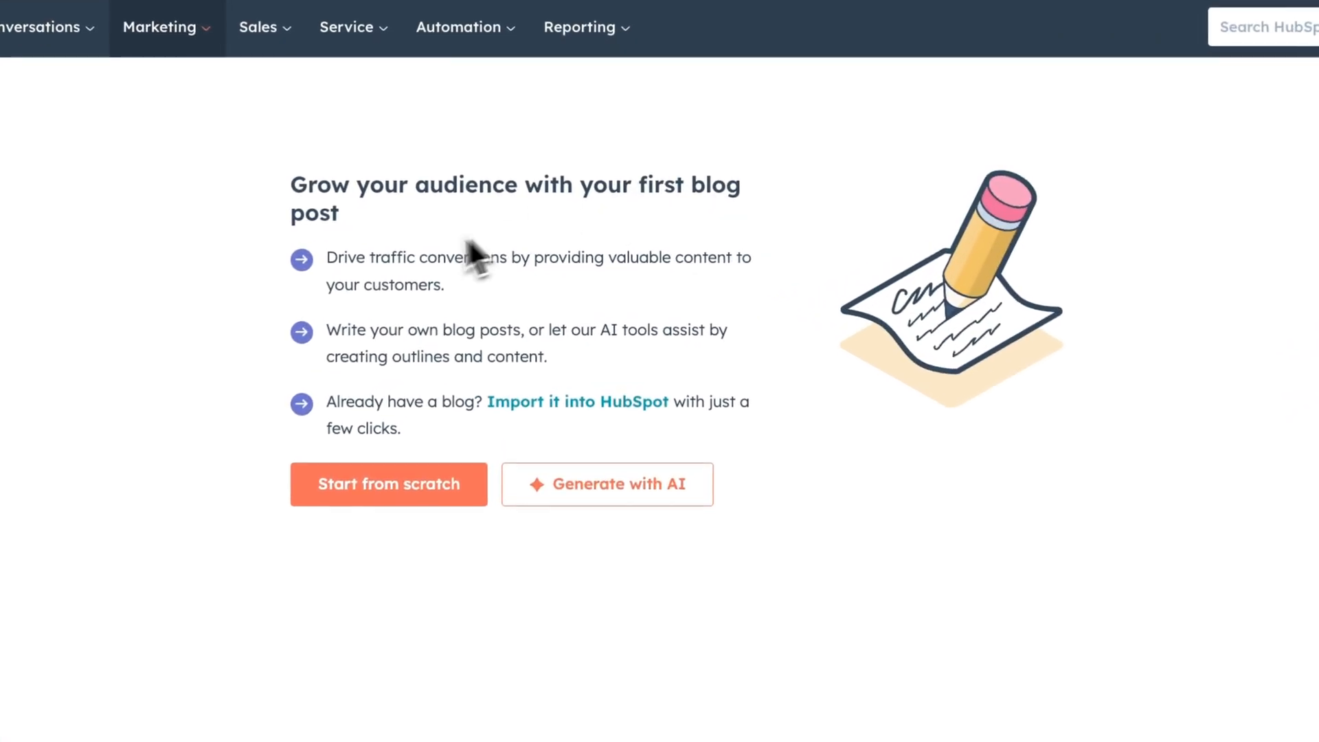
# Start a blog post generated with AI on the topic "challenges working remotely." and request title suggestions.
pyautogui.click(633, 493)
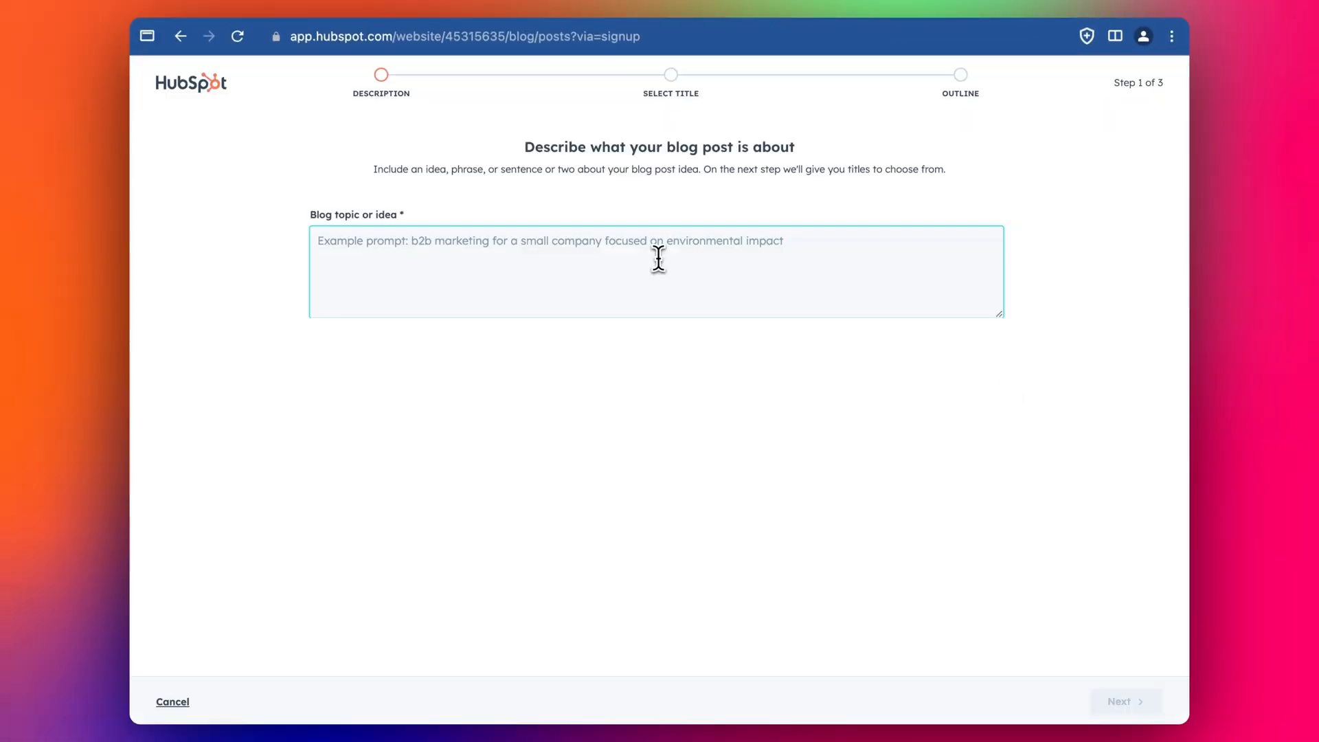
pyautogui.write('J')
pyautogui.press('BackSpace')
pyautogui.write('challenges working wo')
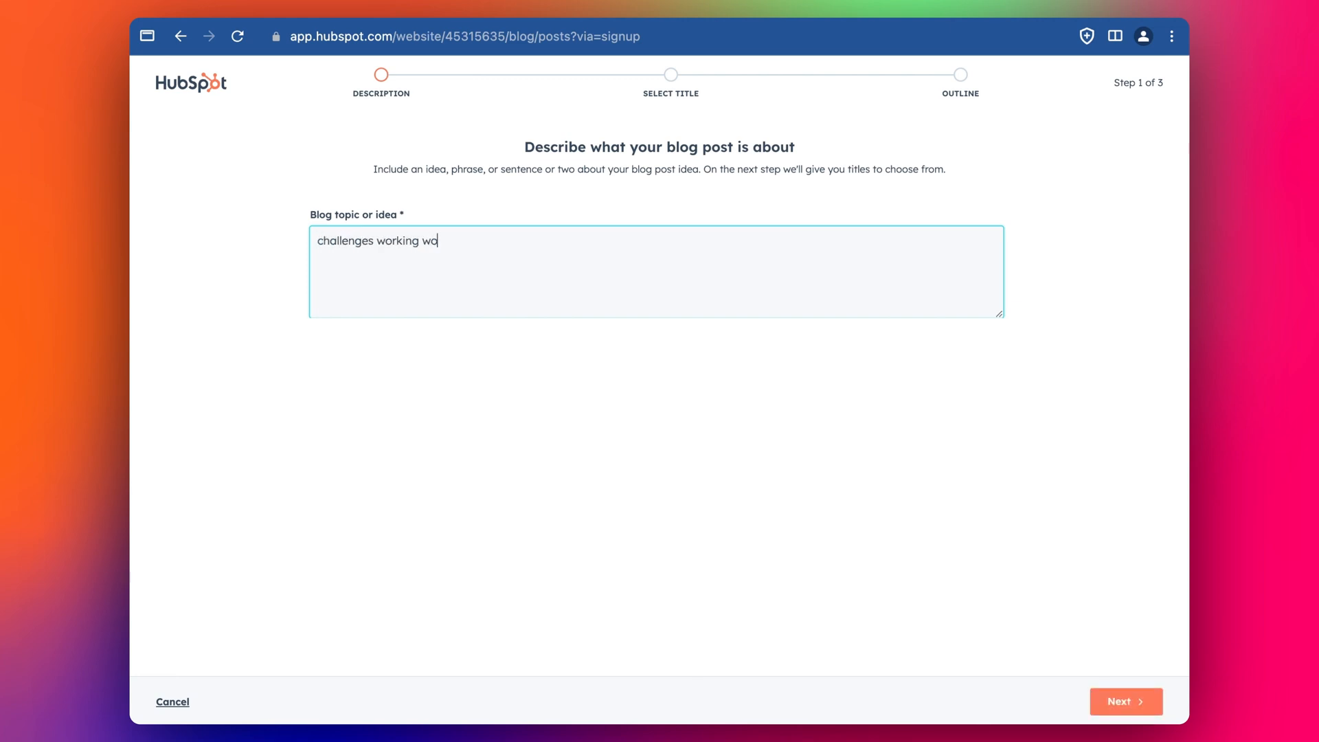
pyautogui.press('BackSpace')
pyautogui.press('BackSpace')
pyautogui.write('remotely.')
pyautogui.click(1133, 703)
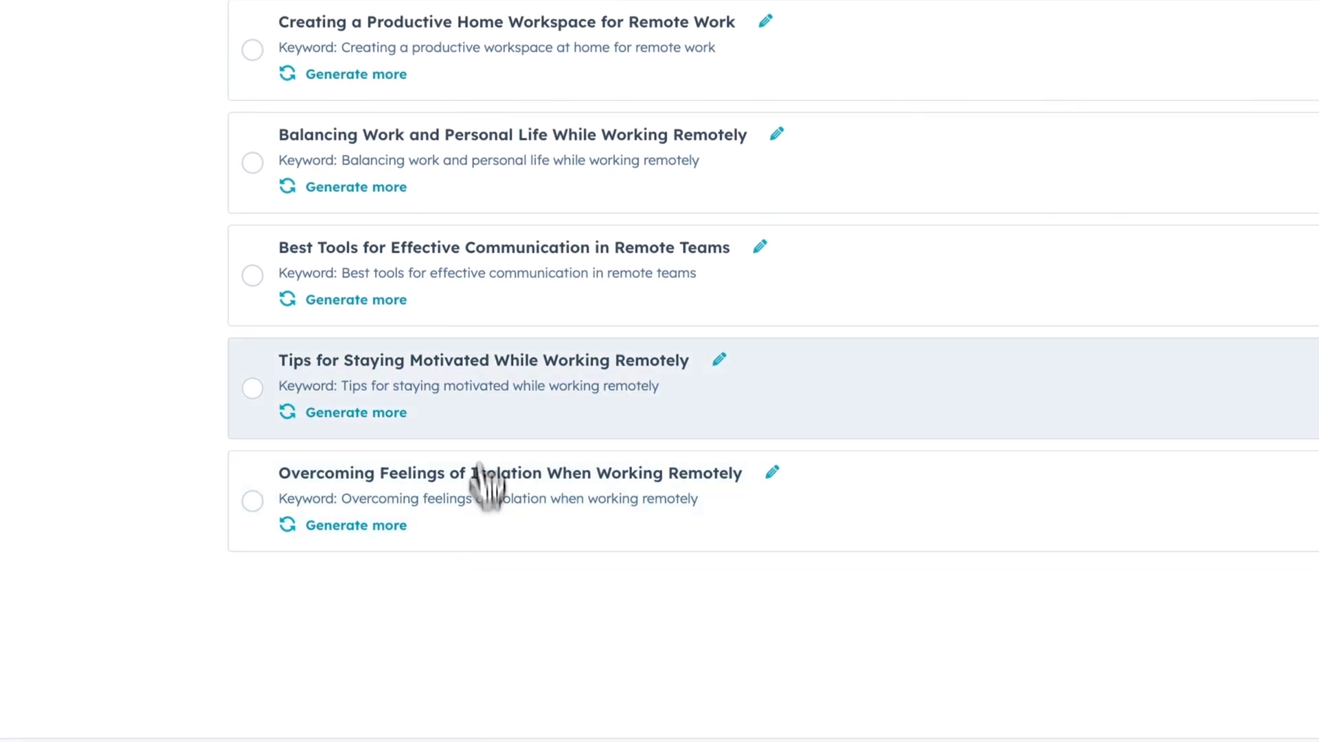
# Choose the title "Tips for Staying Motivated While Working Remotely" and generate the blog post from its suggested outline.
pyautogui.click(252, 388)
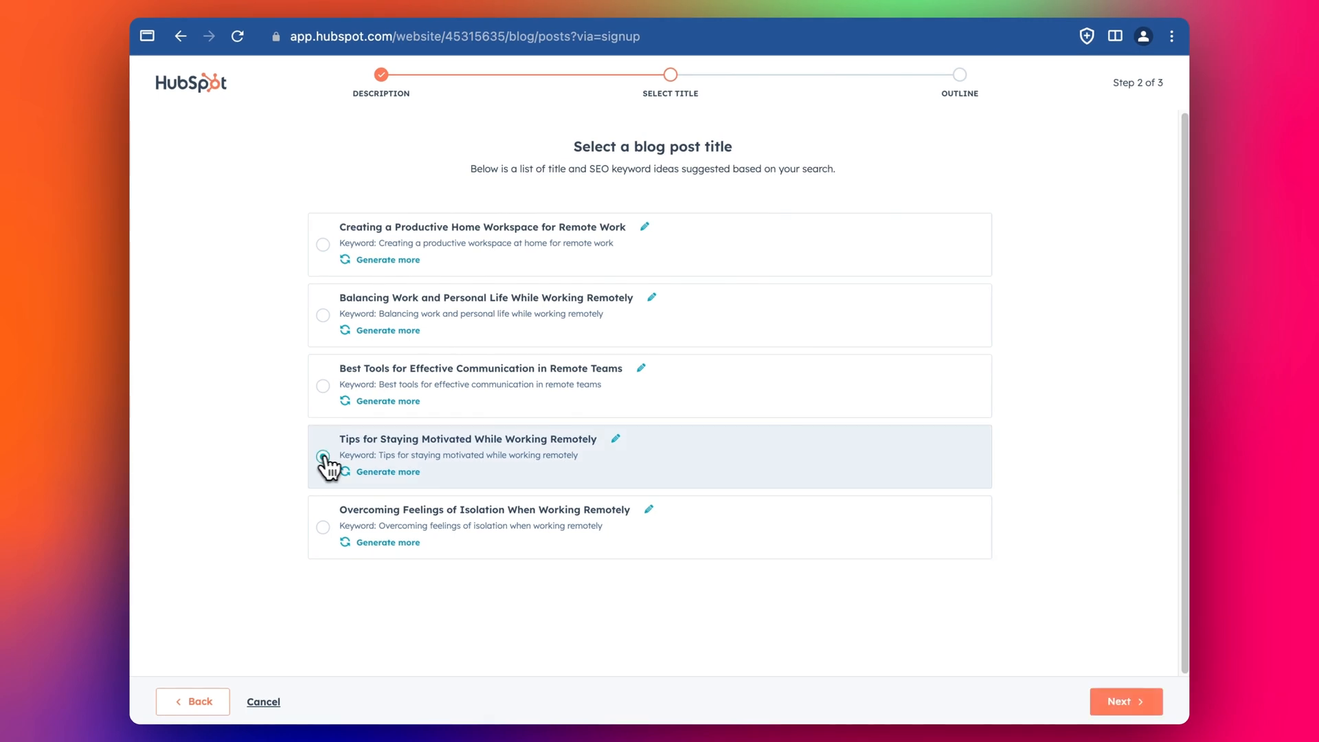
pyautogui.click(1124, 702)
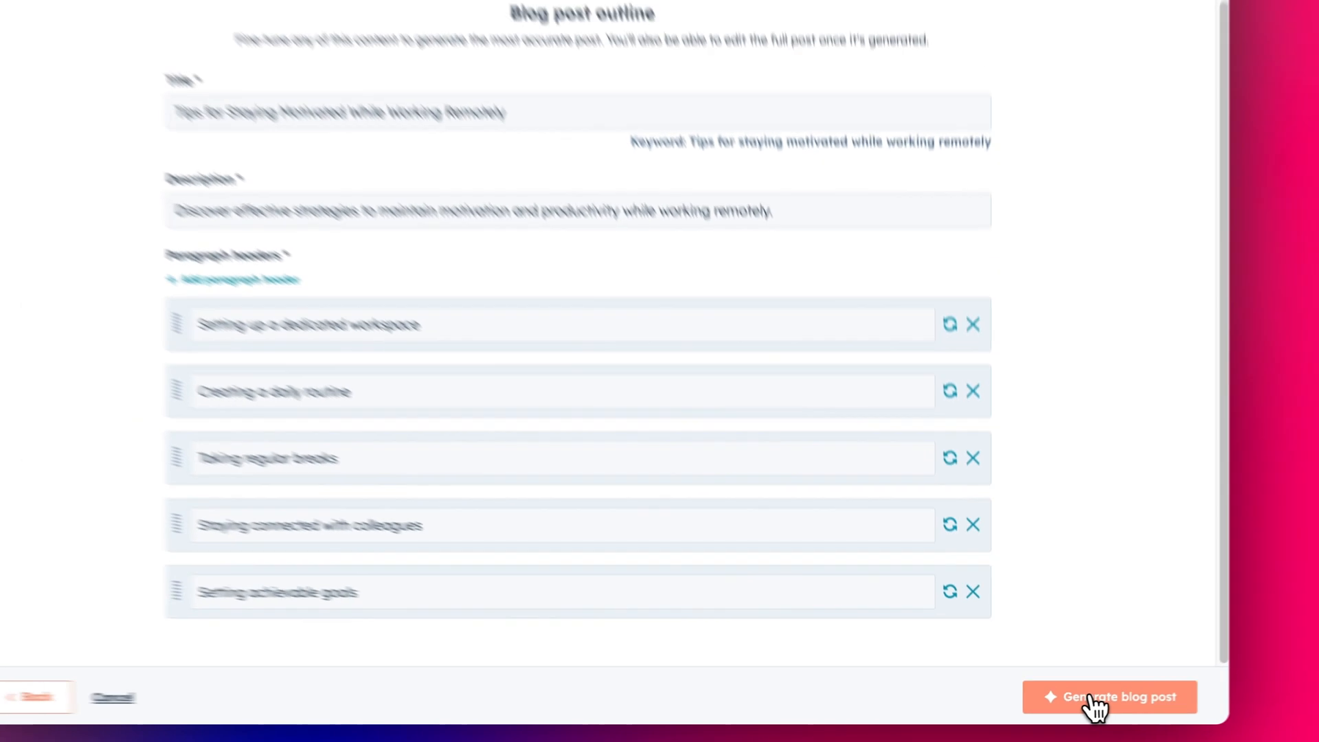
pyautogui.click(1179, 690)
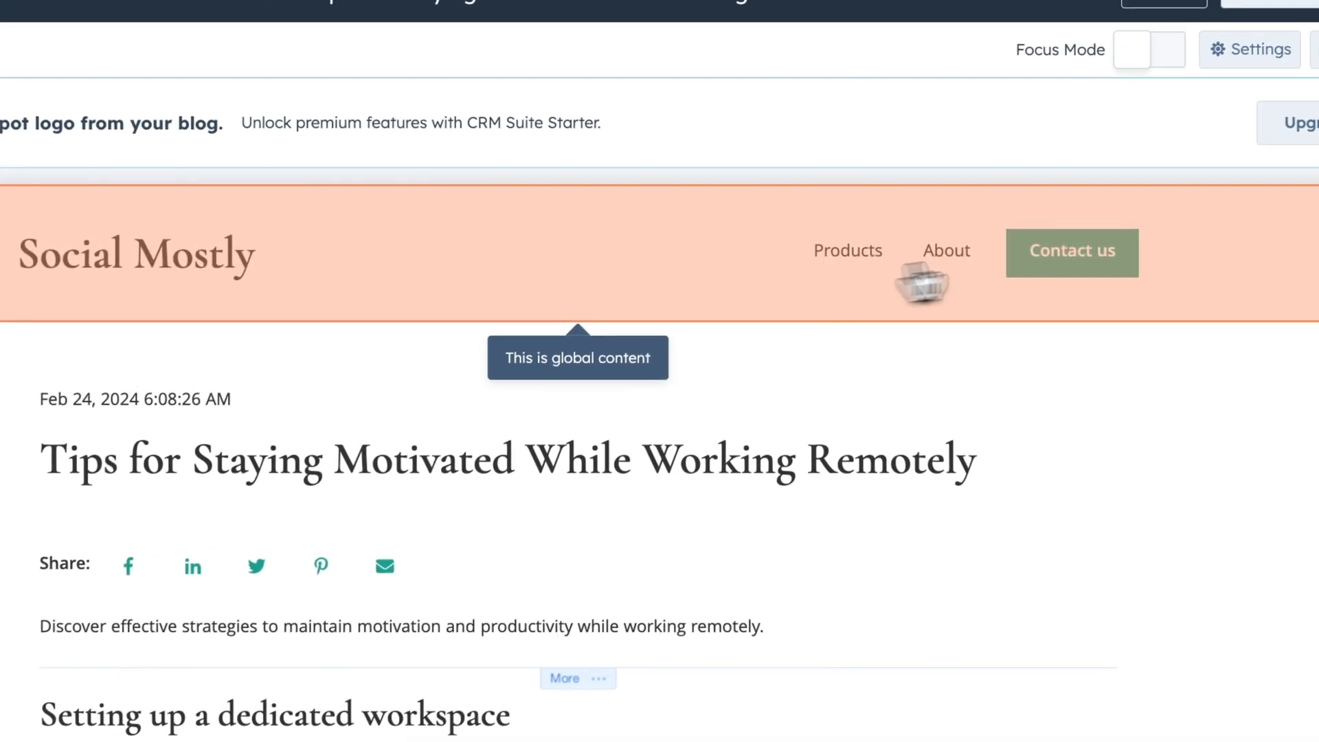
# Dismiss the AI blog content wizard feedback survey and place the cursor in the post body above the first section.
pyautogui.scroll(-1, 762, 357)
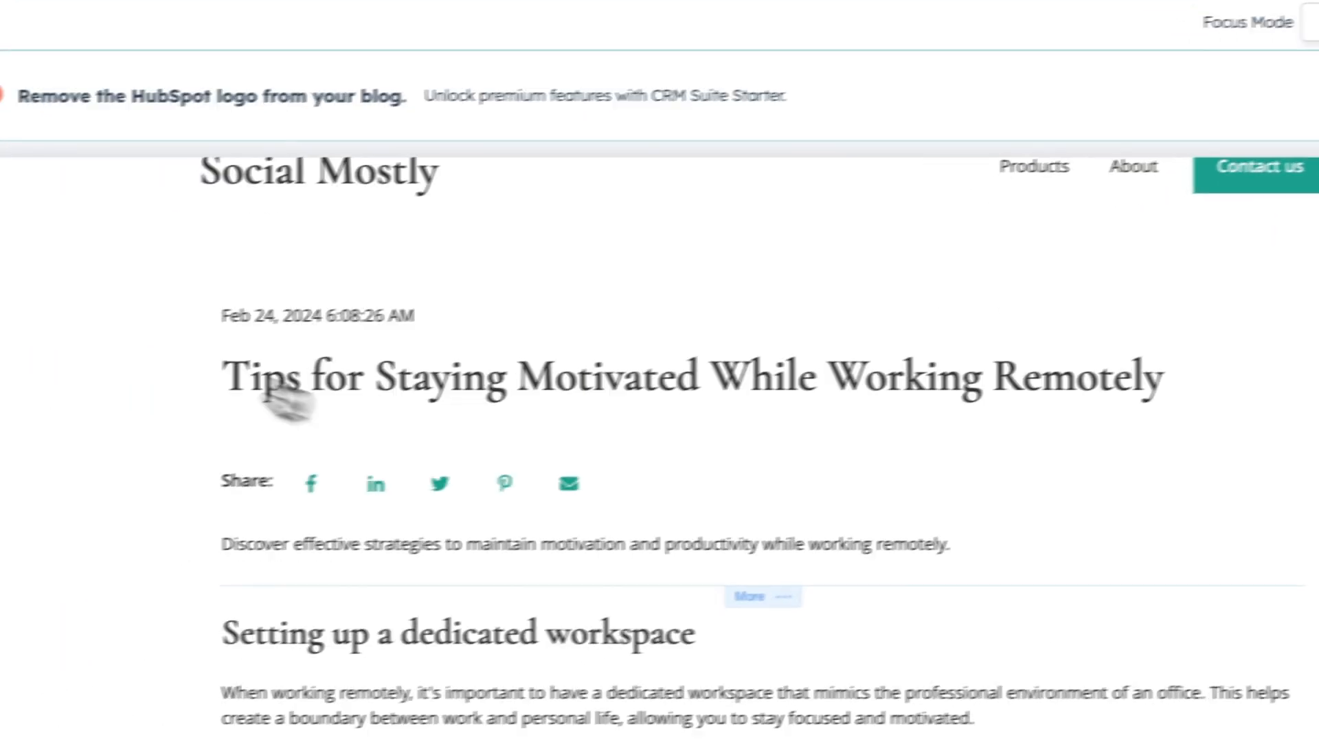
pyautogui.scroll(-1, 464, 336)
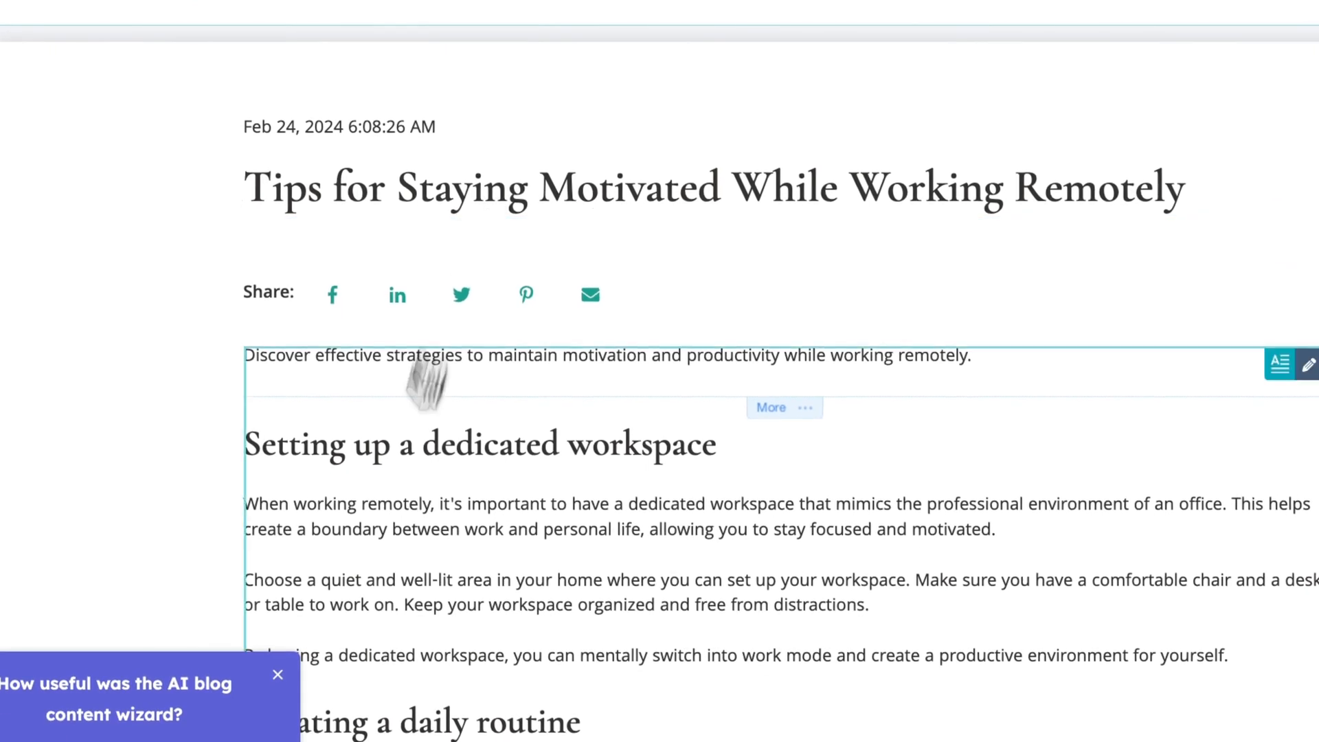
pyautogui.click(277, 675)
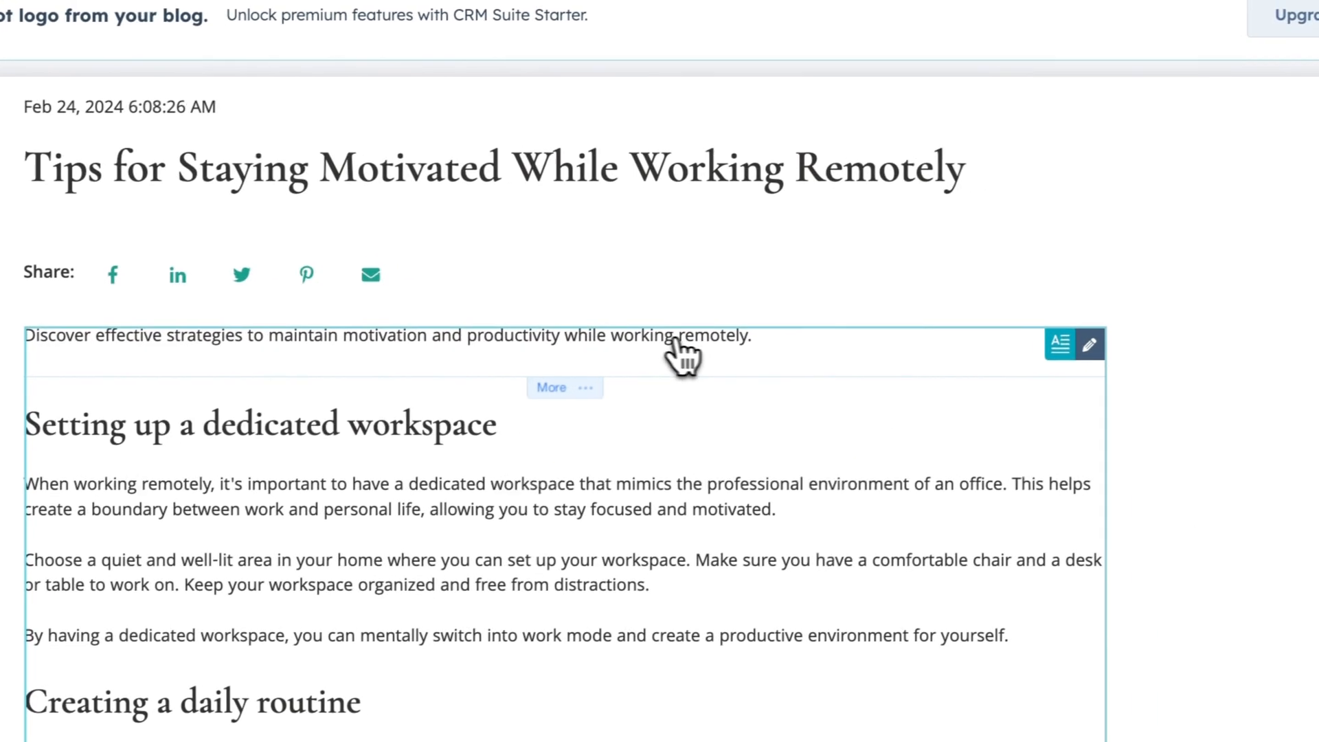
pyautogui.click(543, 392)
# Examine the generated text under "Setting up a dedicated workspace" and "Creating a daily routine".
pyautogui.scroll(-1, 118, 456)
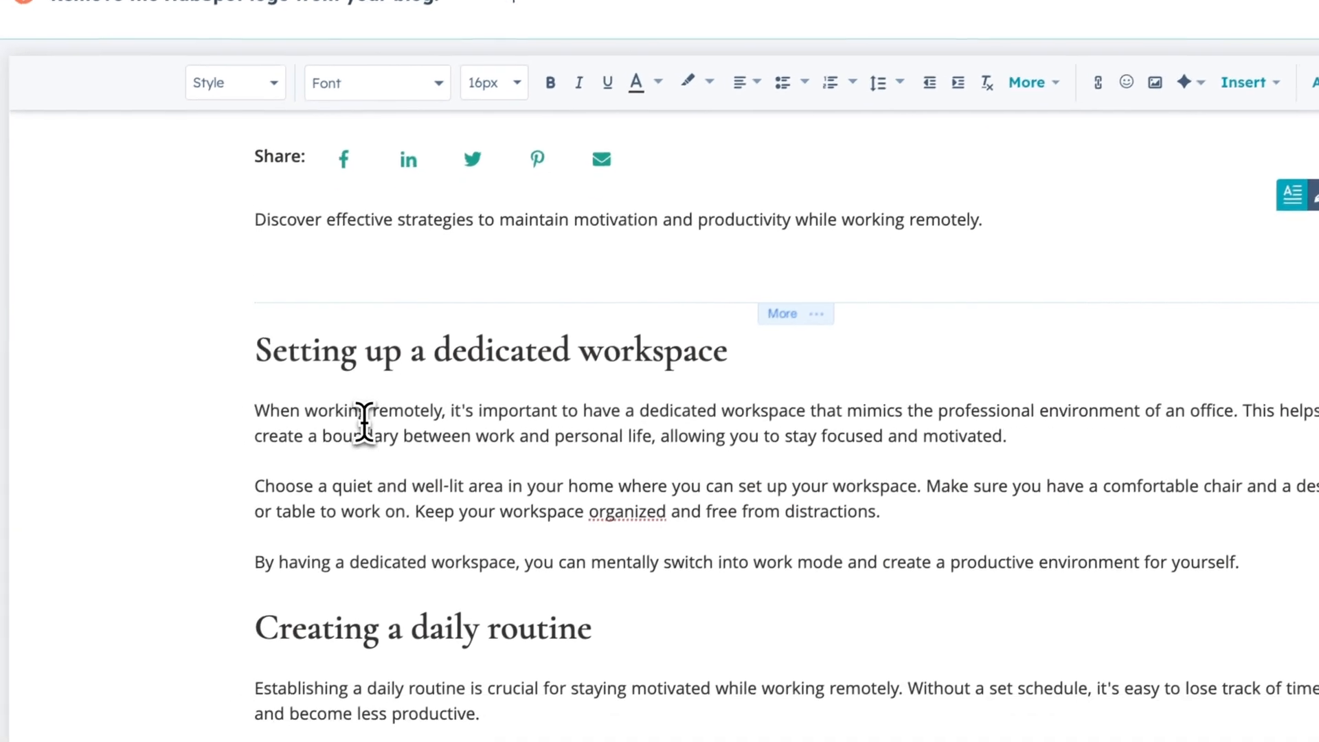
pyautogui.scroll(-1, 165, 404)
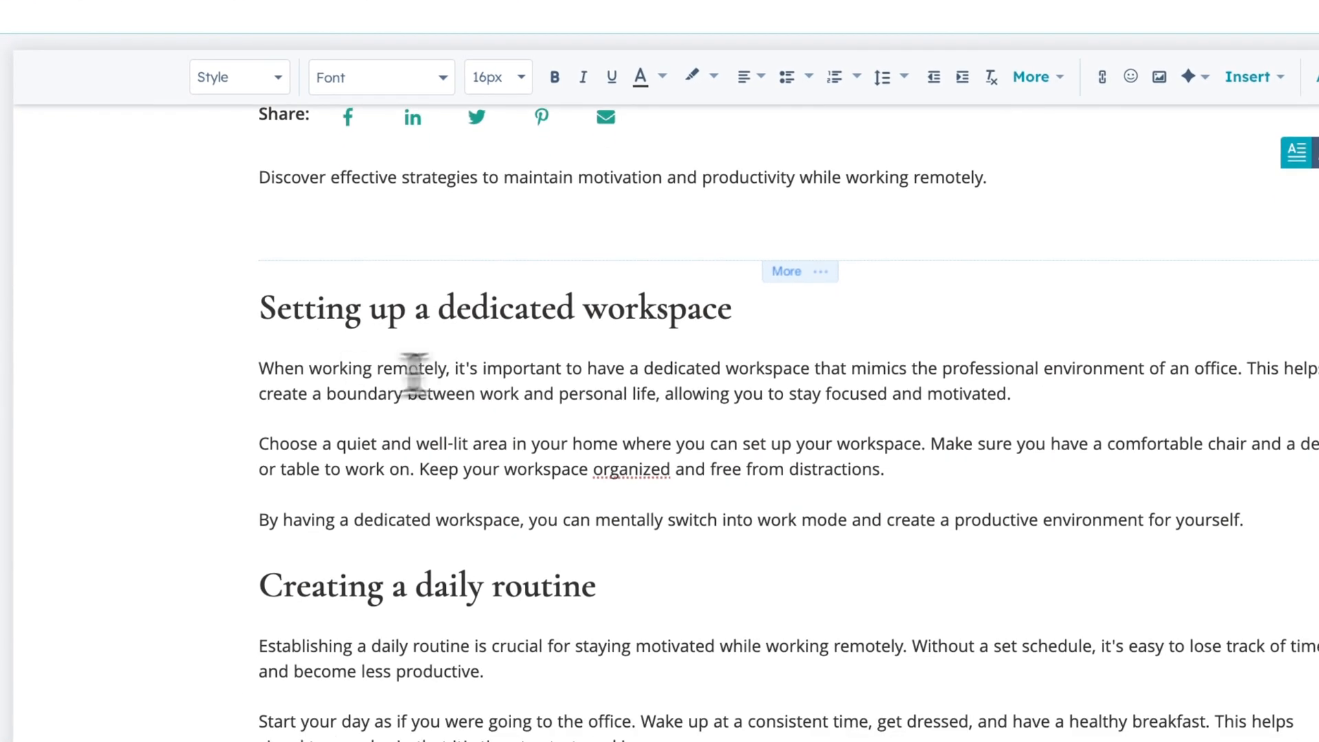
pyautogui.scroll(-1, 465, 496)
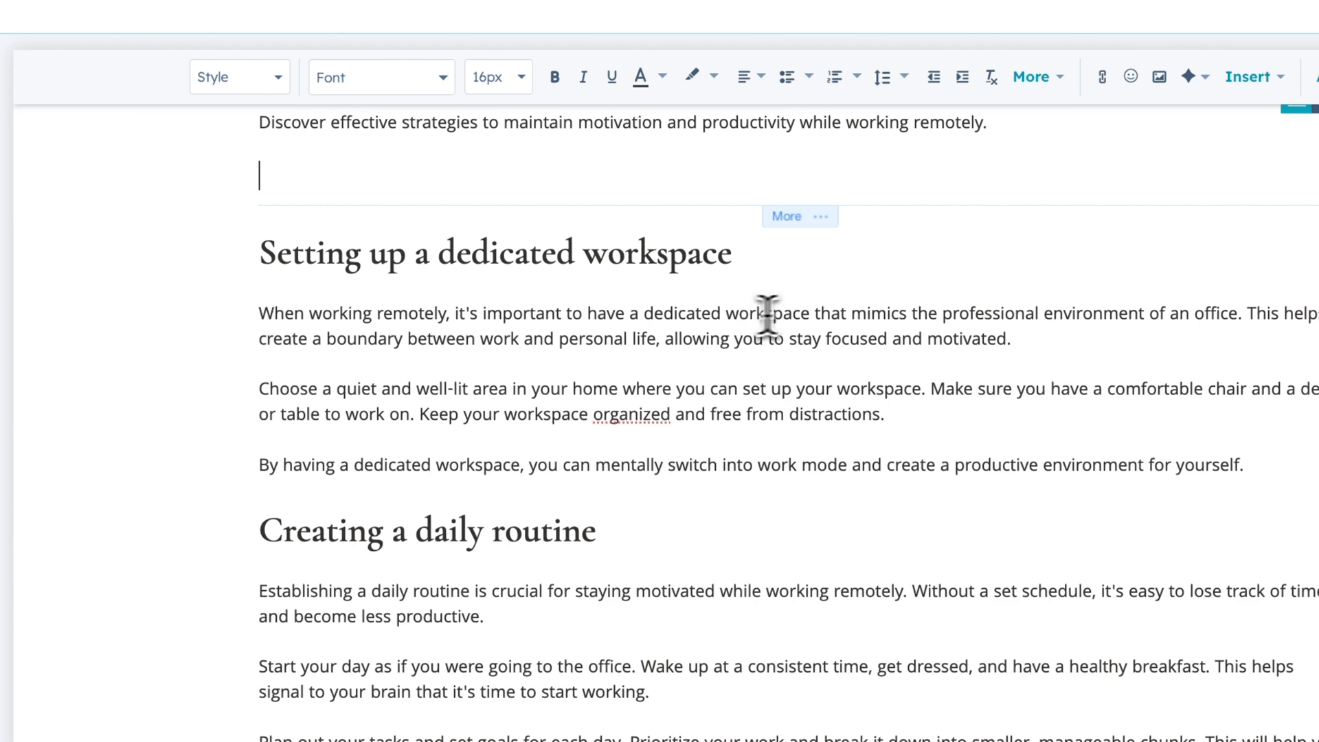
pyautogui.scroll(-2, 851, 369)
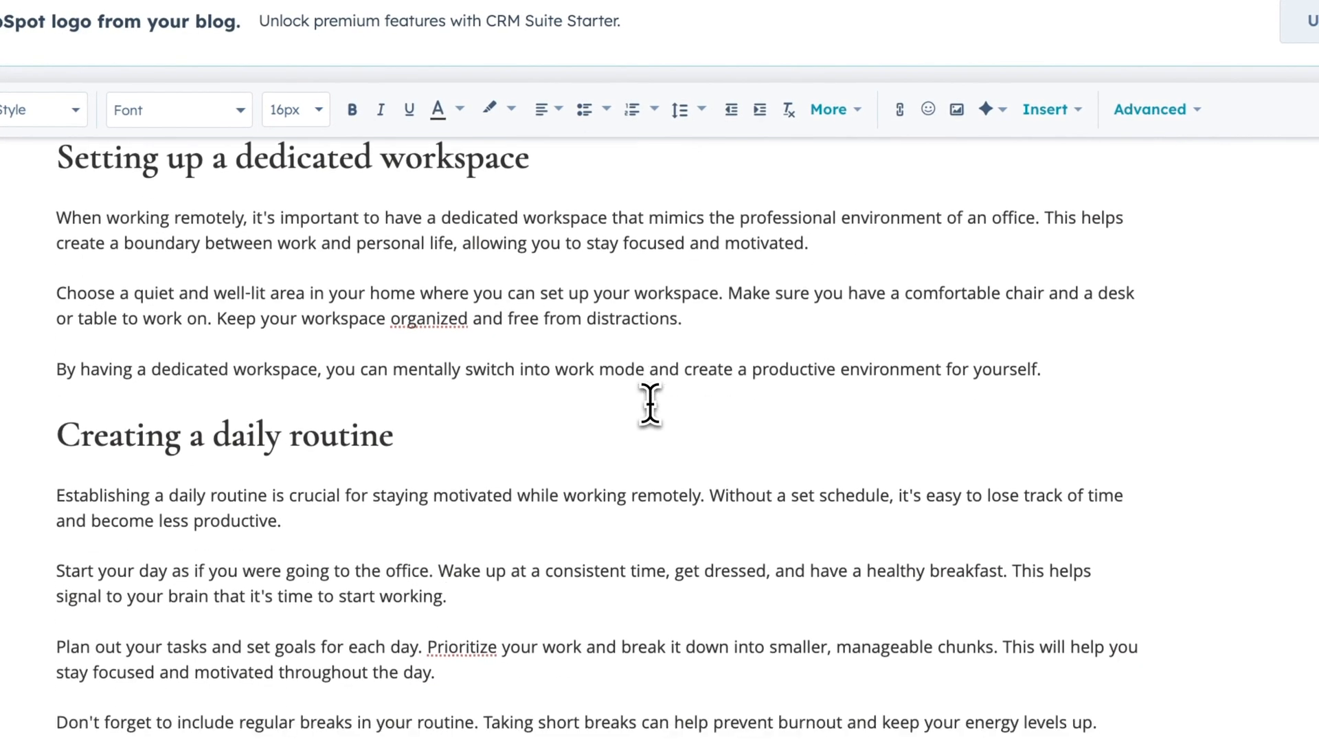
pyautogui.scroll(-3, 648, 404)
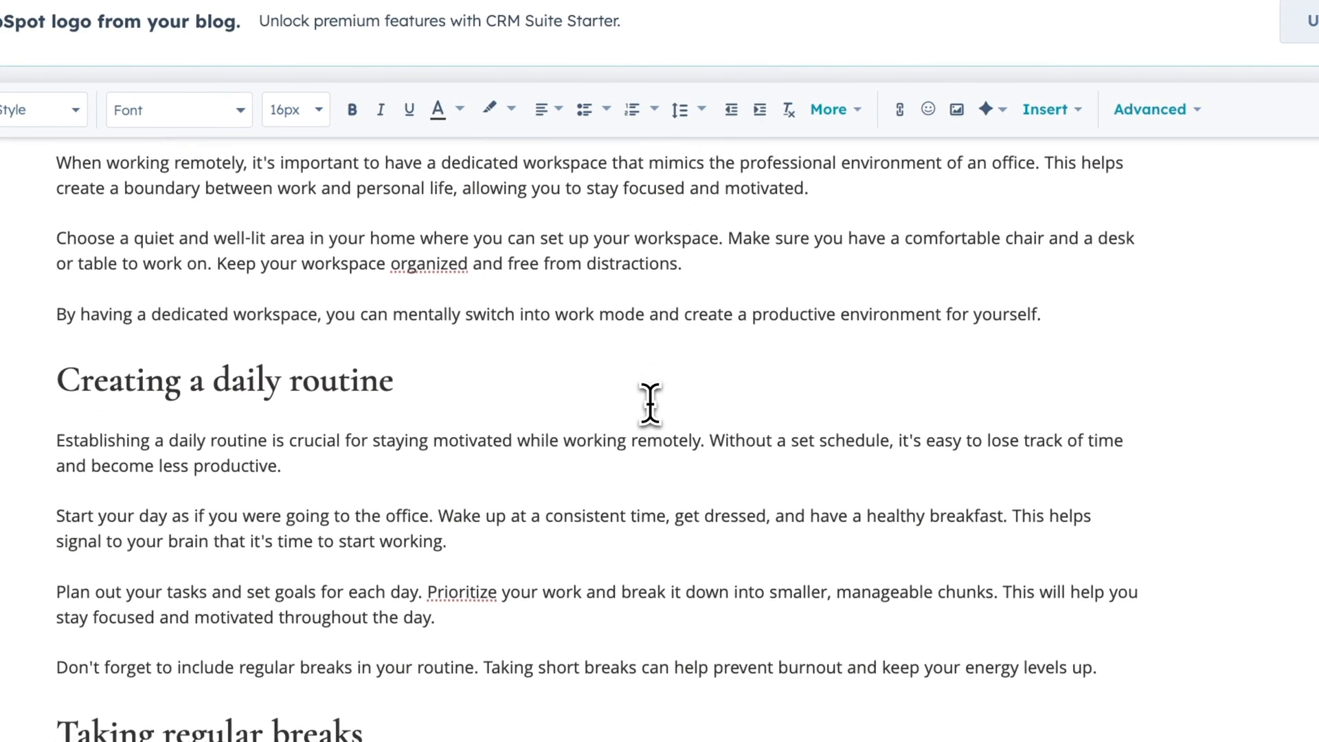
pyautogui.scroll(4, 646, 406)
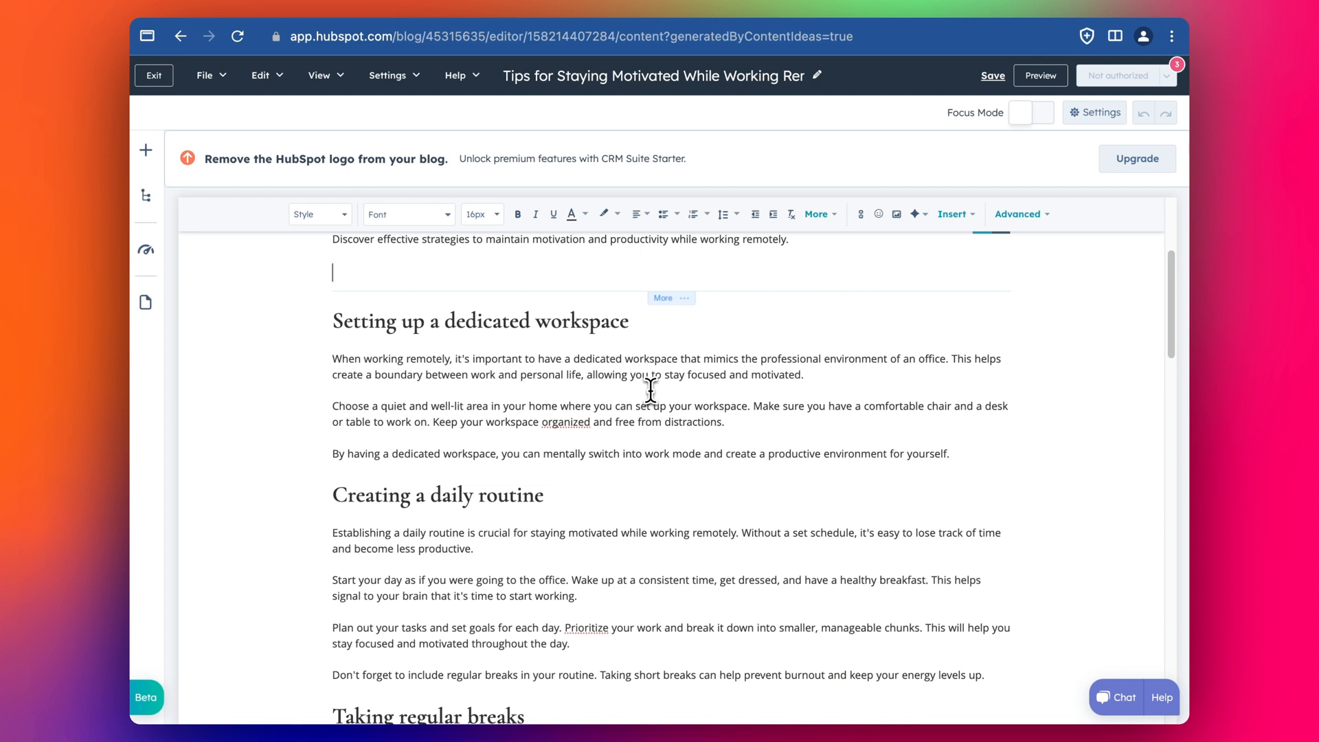
pyautogui.scroll(-1, 650, 390)
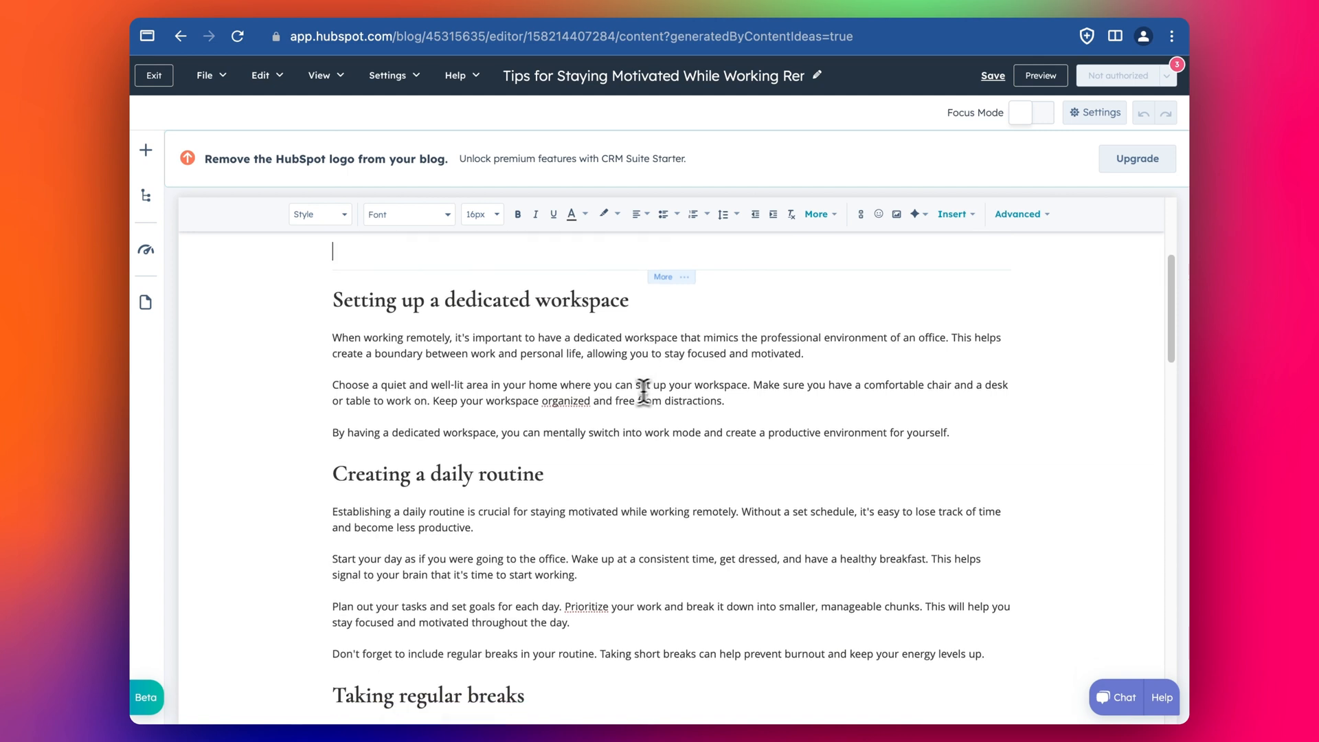
pyautogui.click(560, 342)
pyautogui.scroll(-1, 560, 342)
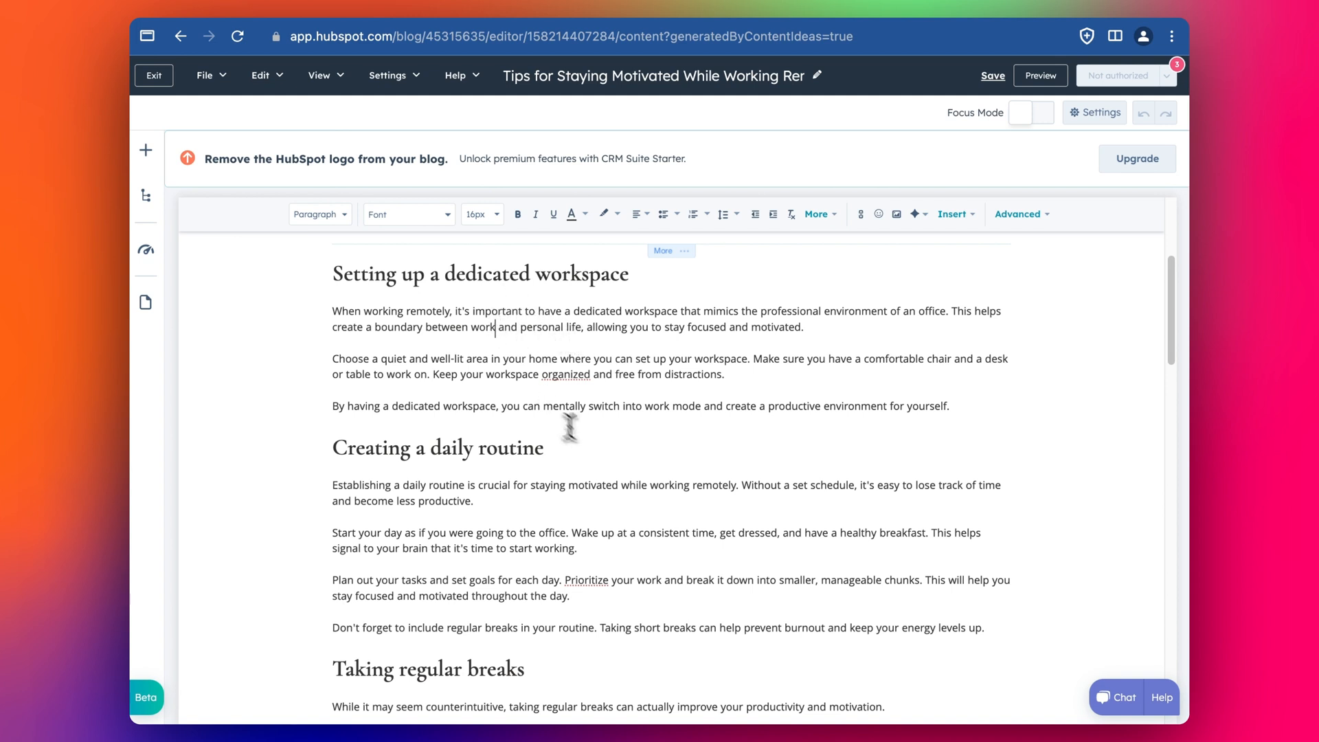
# Read through the whole generated post from its title down to the comment form after "Setting achievable goals".
pyautogui.scroll(1, 590, 438)
pyautogui.scroll(4, 589, 439)
pyautogui.scroll(-1, 642, 392)
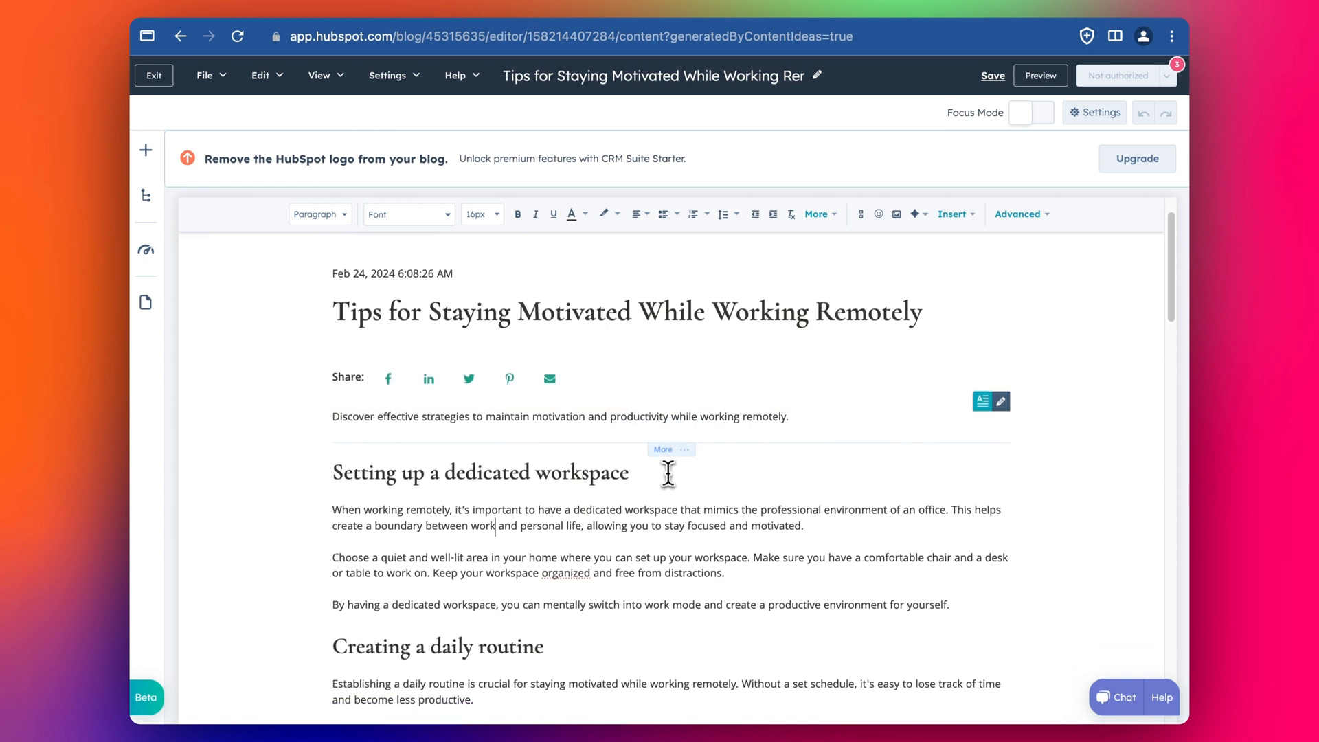
pyautogui.scroll(-2, 619, 522)
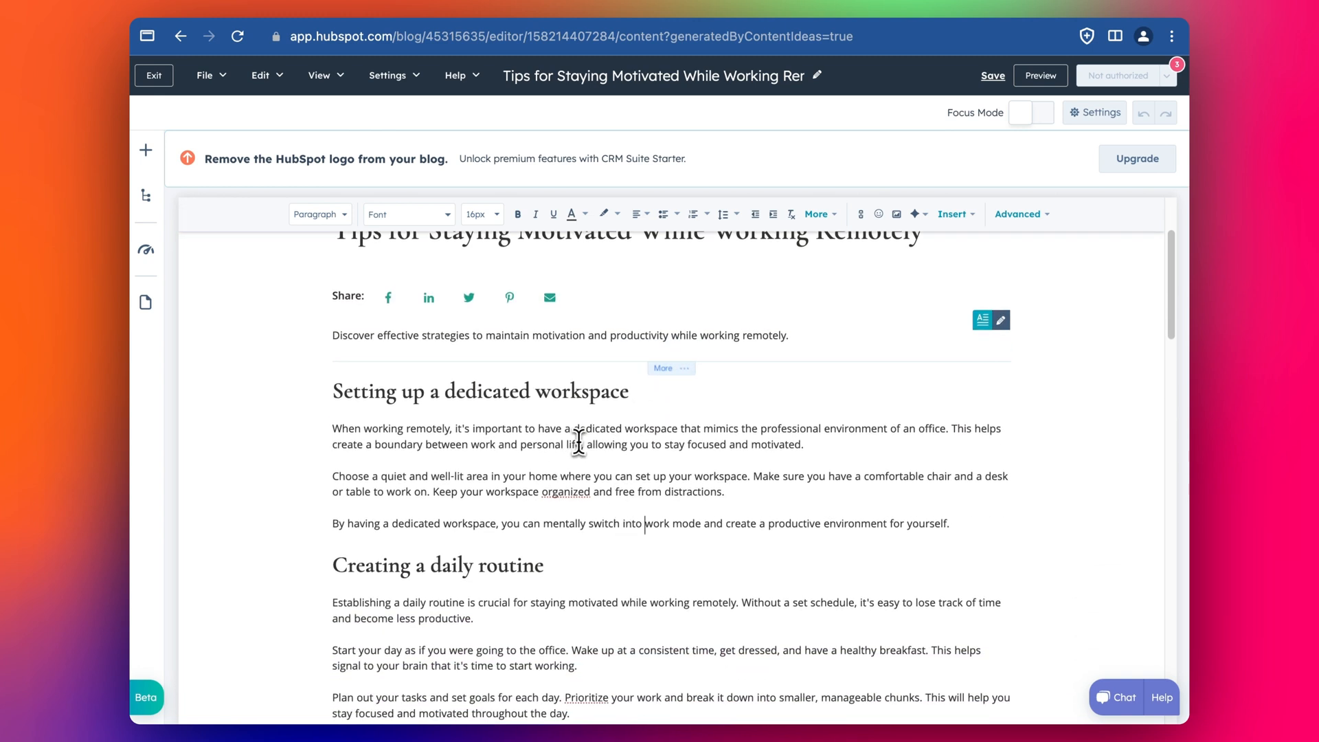
pyautogui.scroll(1, 749, 463)
pyautogui.scroll(-3, 748, 463)
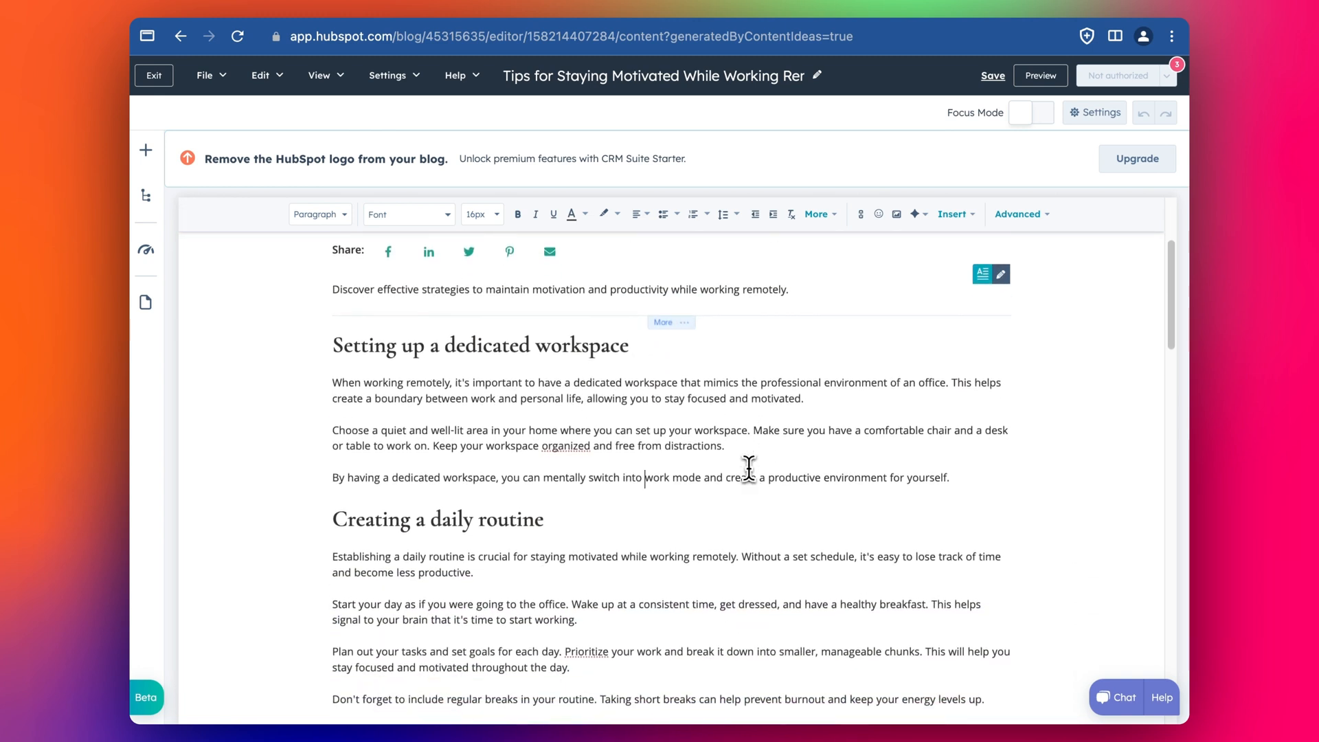
pyautogui.scroll(-3, 749, 462)
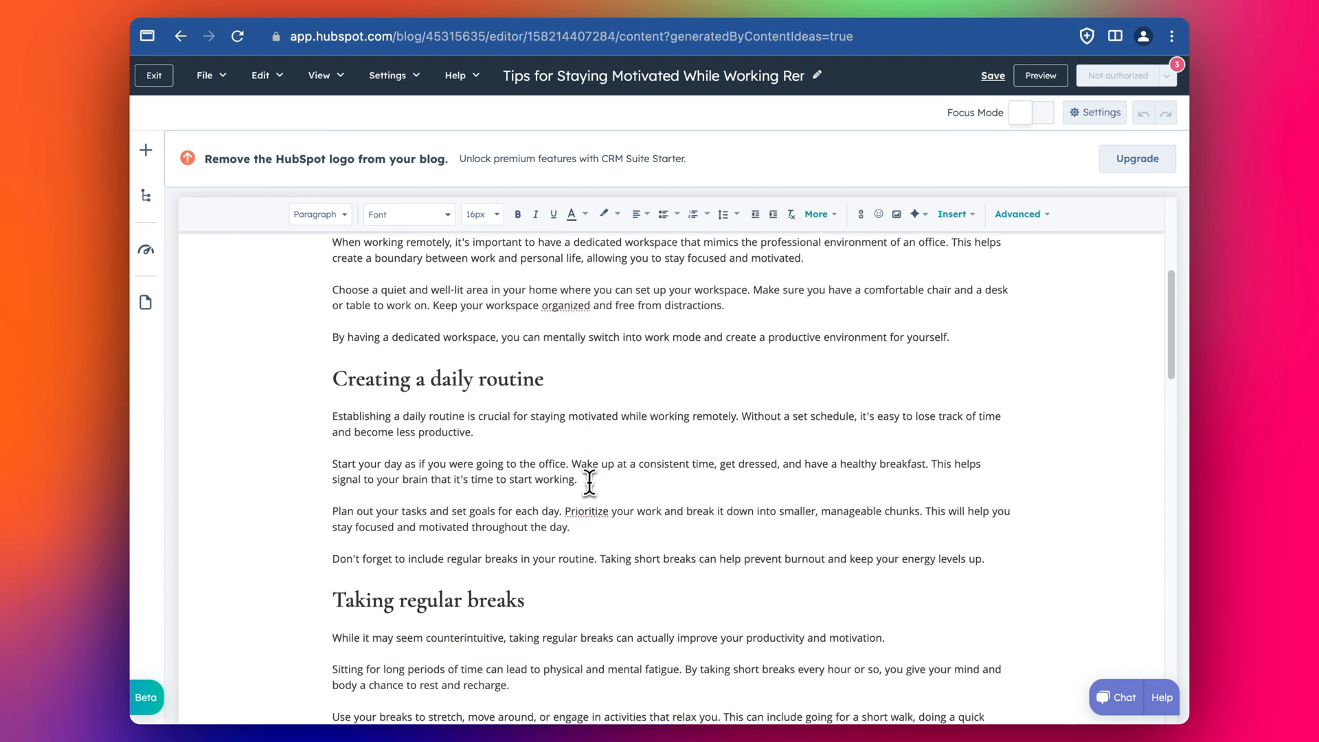
pyautogui.scroll(-3, 655, 549)
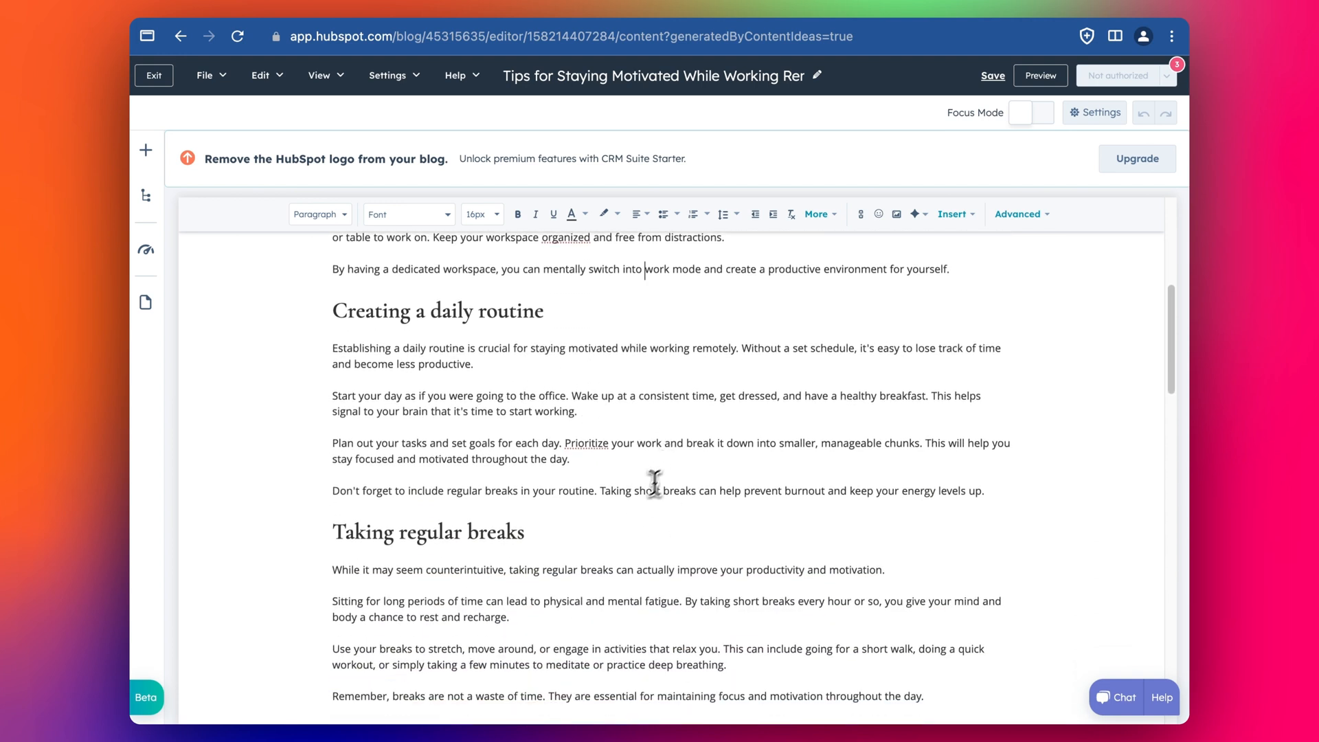
pyautogui.scroll(-5, 627, 498)
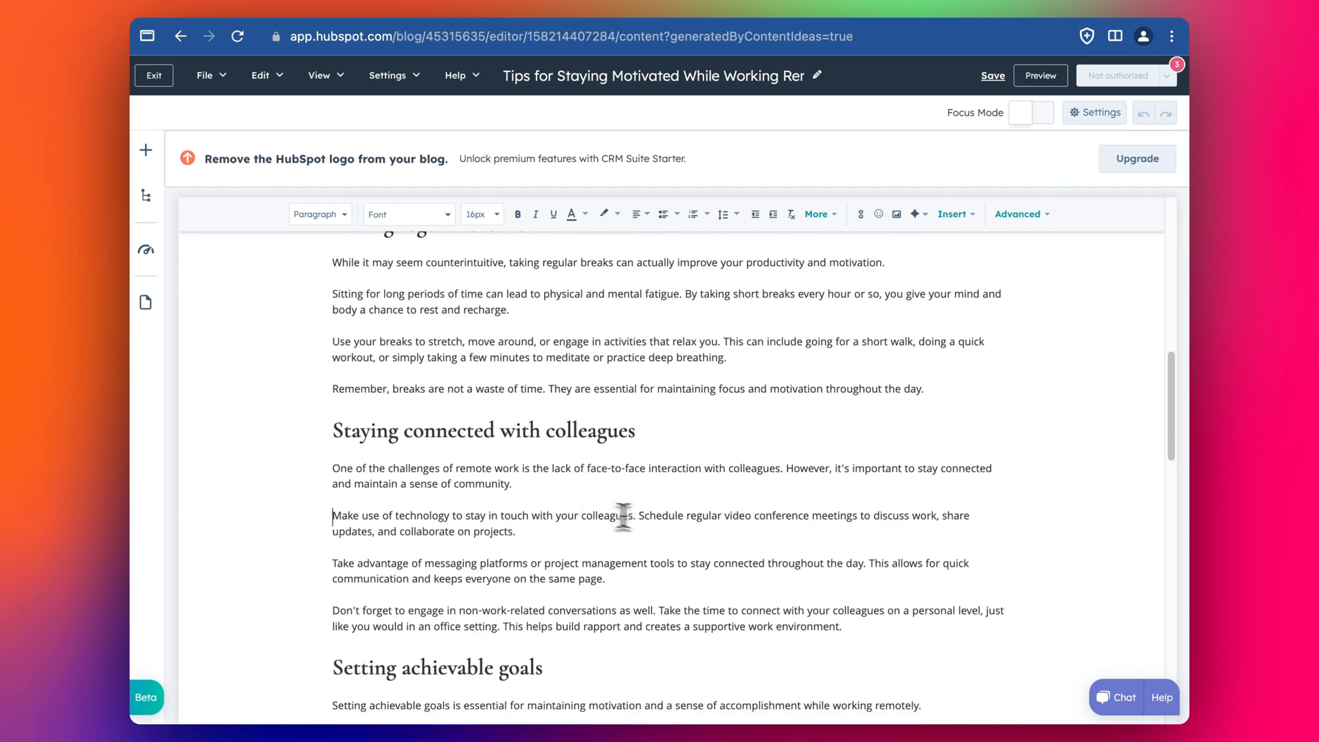
pyautogui.scroll(-5, 593, 508)
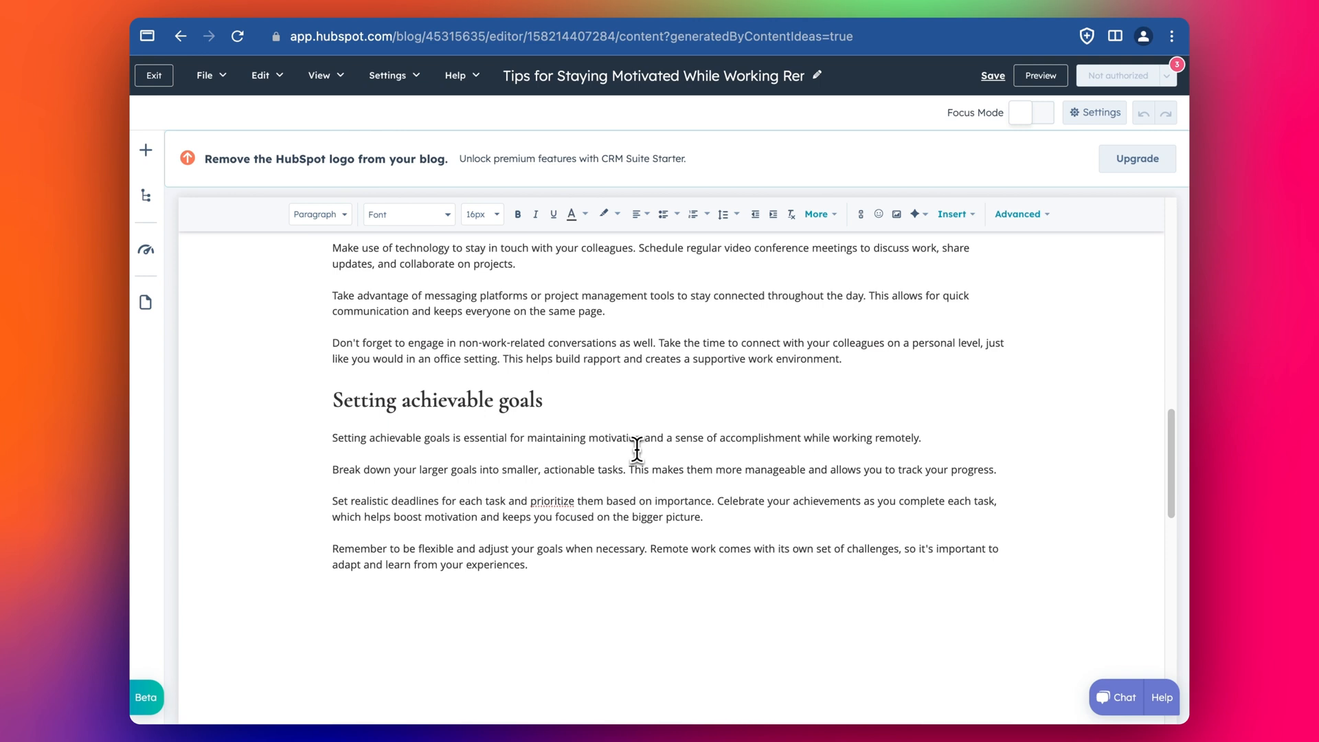
pyautogui.scroll(-5, 637, 450)
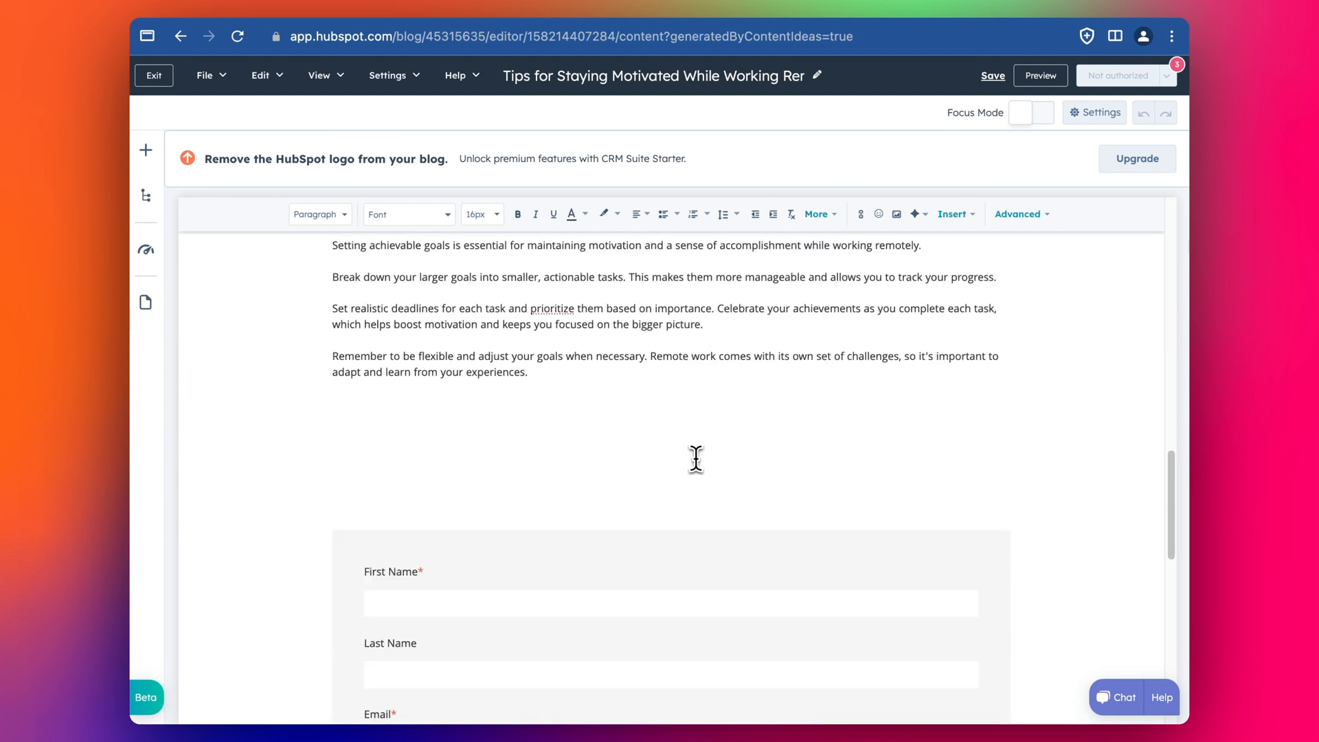
pyautogui.scroll(15, 695, 459)
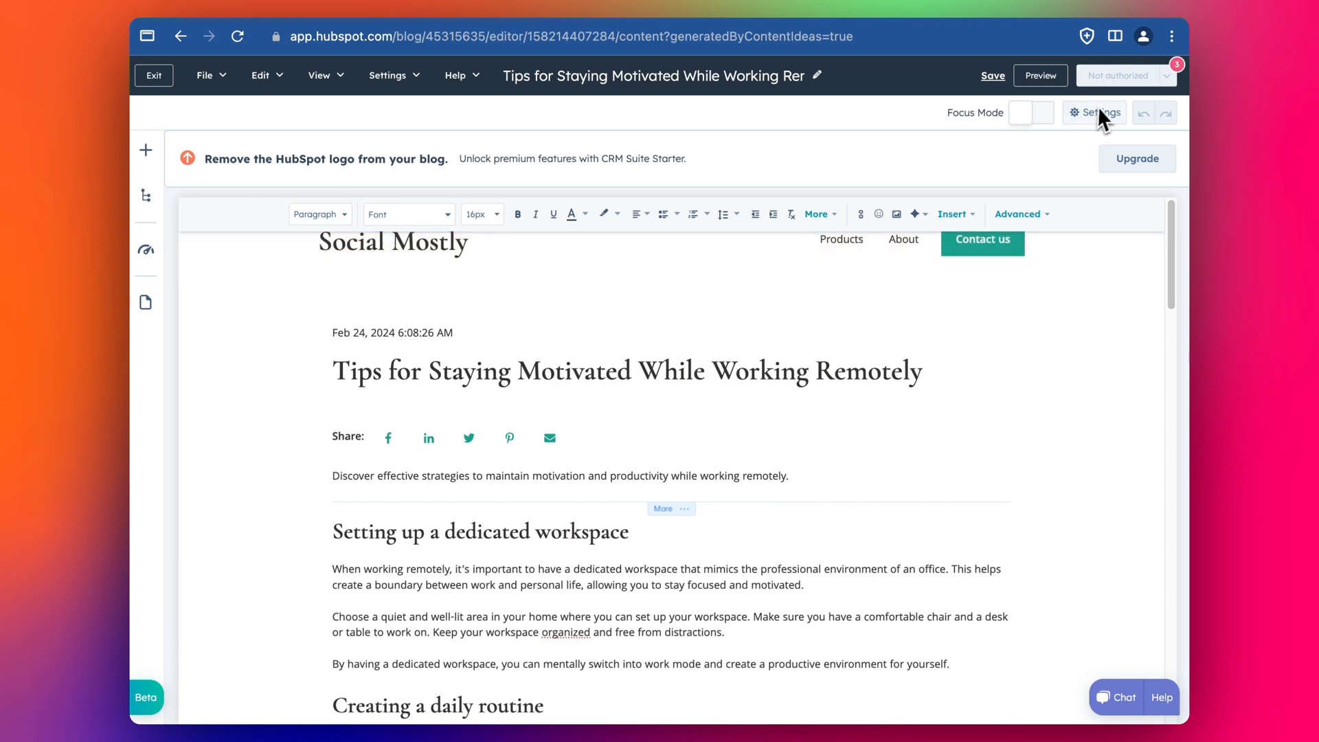
# Check the post's publishing requirements, and look through its full preview before returning to the editor.
pyautogui.moveTo(1126, 77)
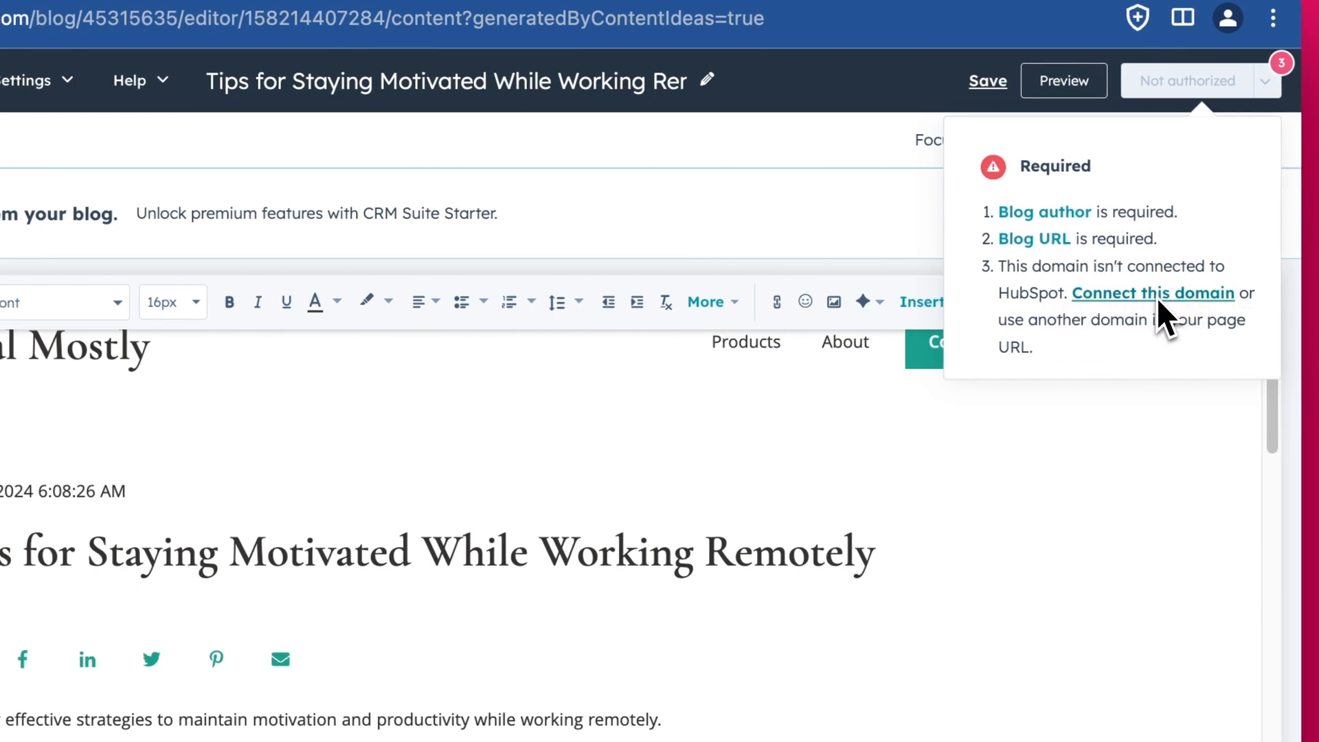
pyautogui.click(639, 206)
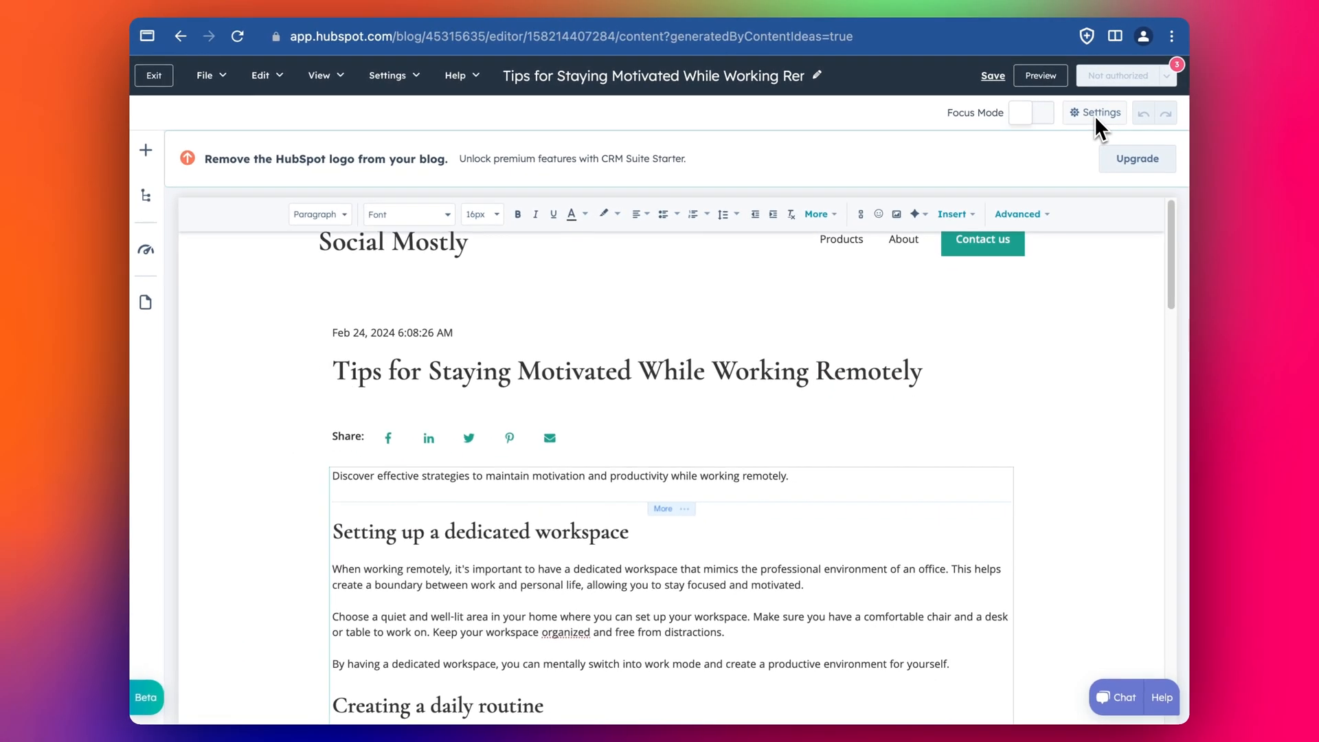
pyautogui.click(1043, 76)
pyautogui.scroll(-15, 868, 371)
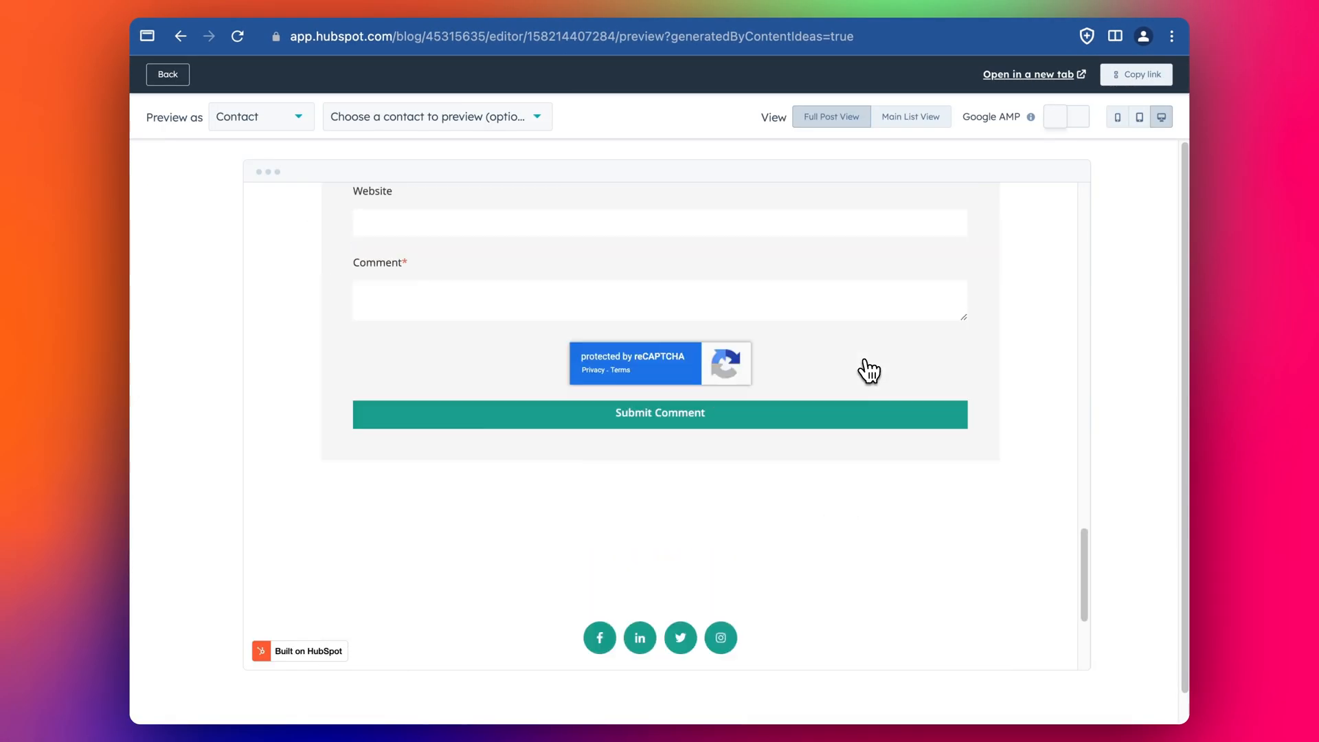
pyautogui.scroll(20, 868, 371)
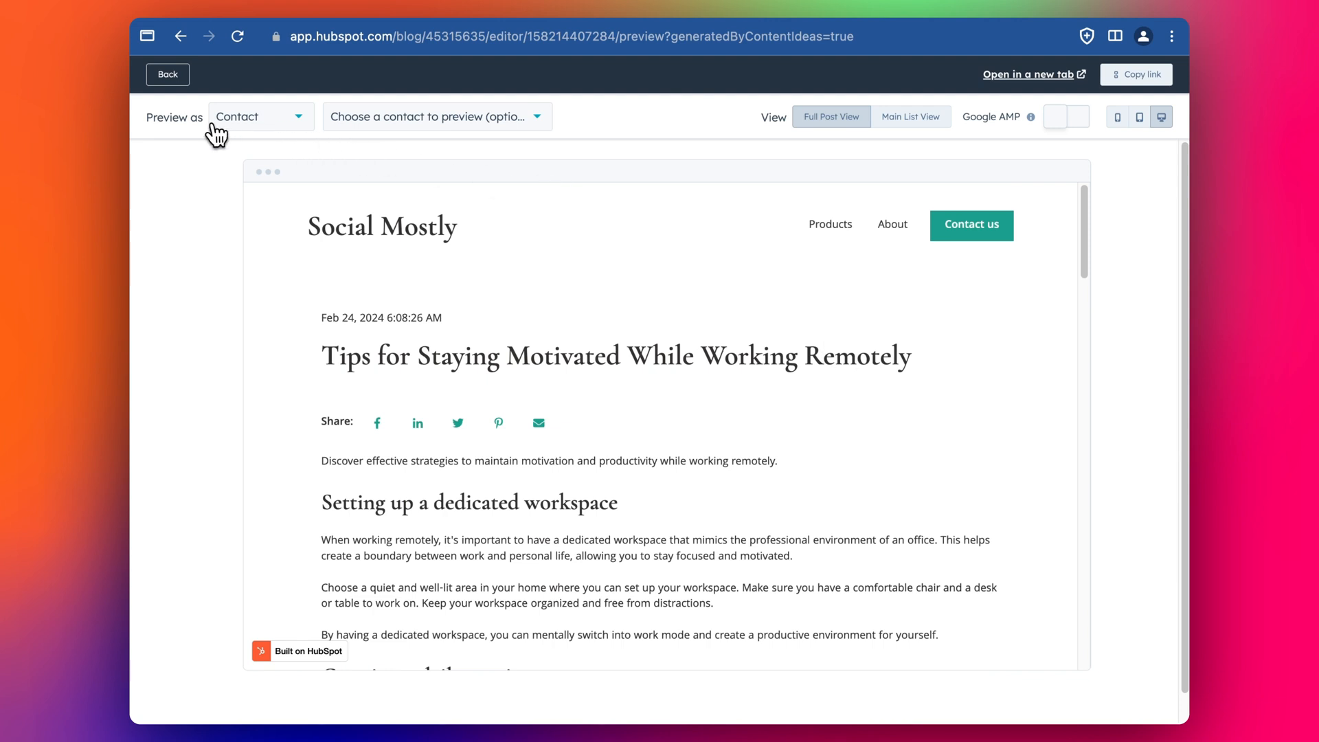
pyautogui.click(173, 77)
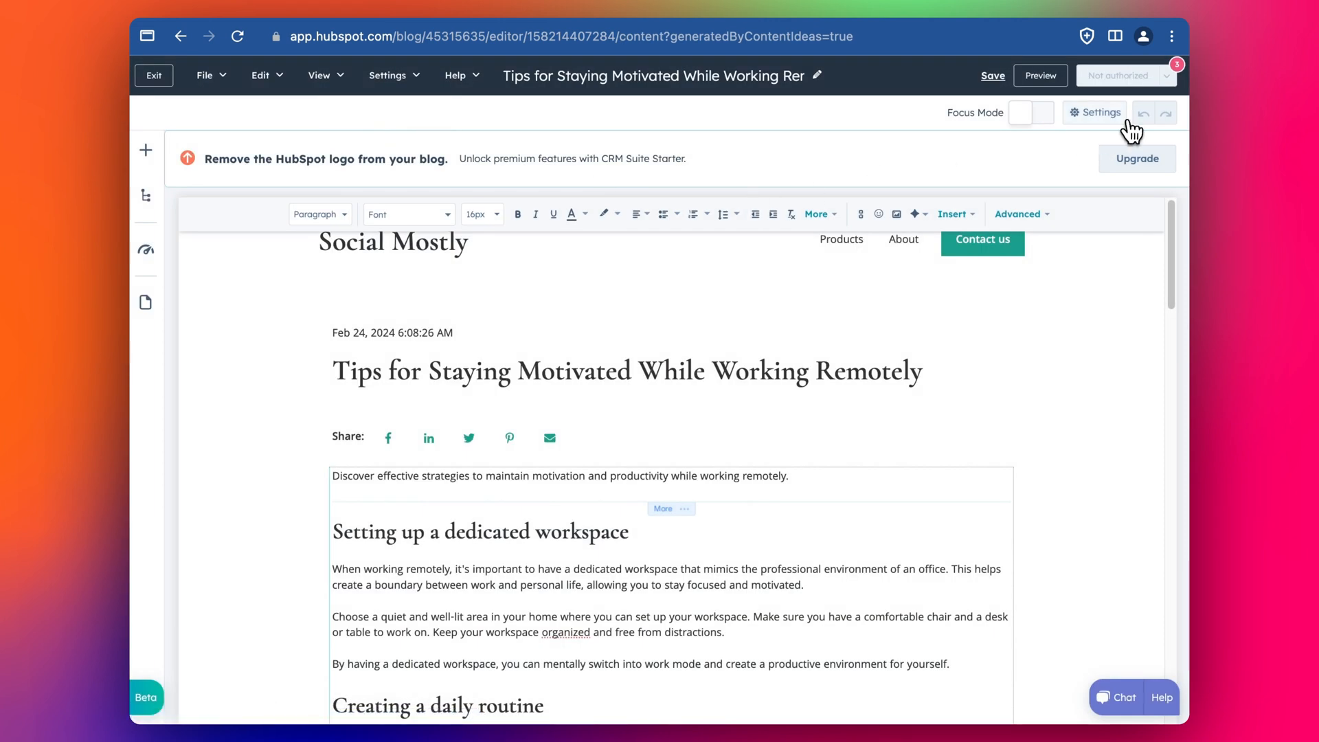
# Open the blog post's settings and create a new author for it, entering the author's public name.
pyautogui.click(1102, 117)
pyautogui.scroll(-2, 698, 298)
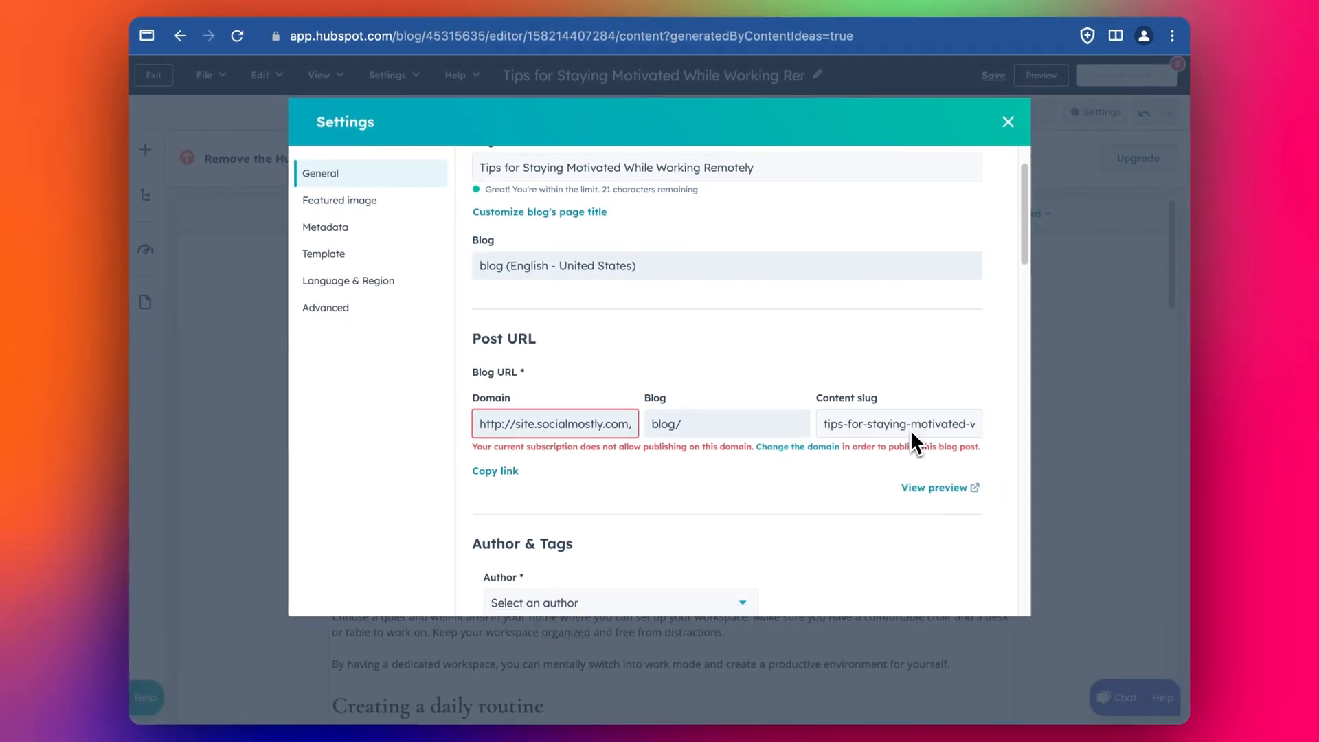
pyautogui.scroll(-5, 913, 443)
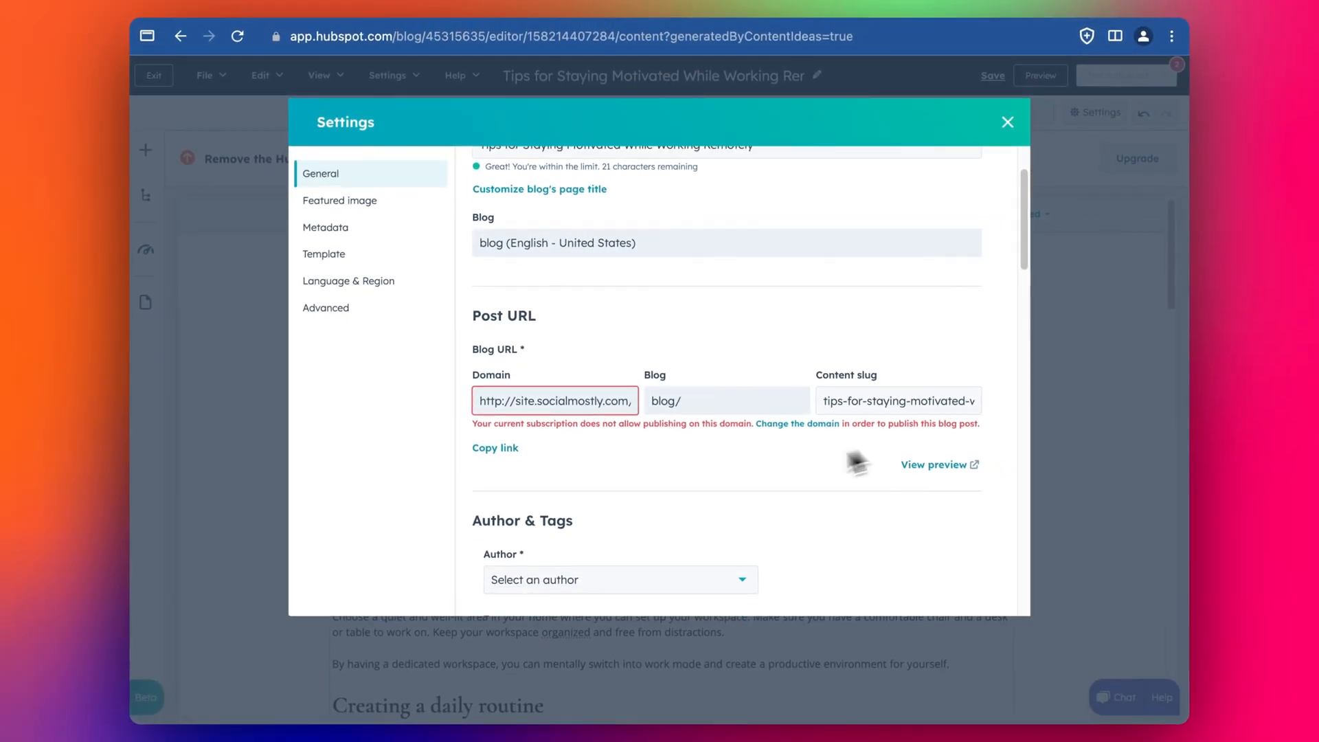
pyautogui.click(672, 626)
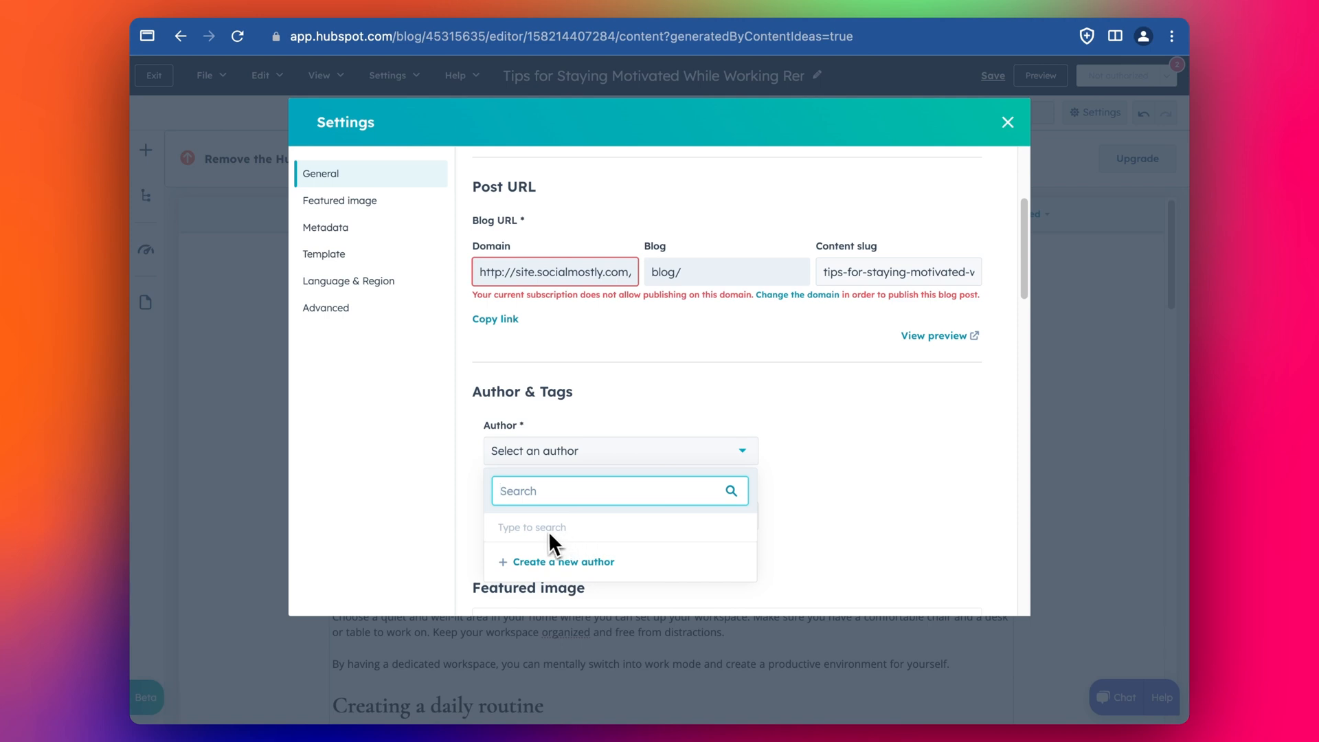
pyautogui.click(525, 562)
pyautogui.write('Tristan')
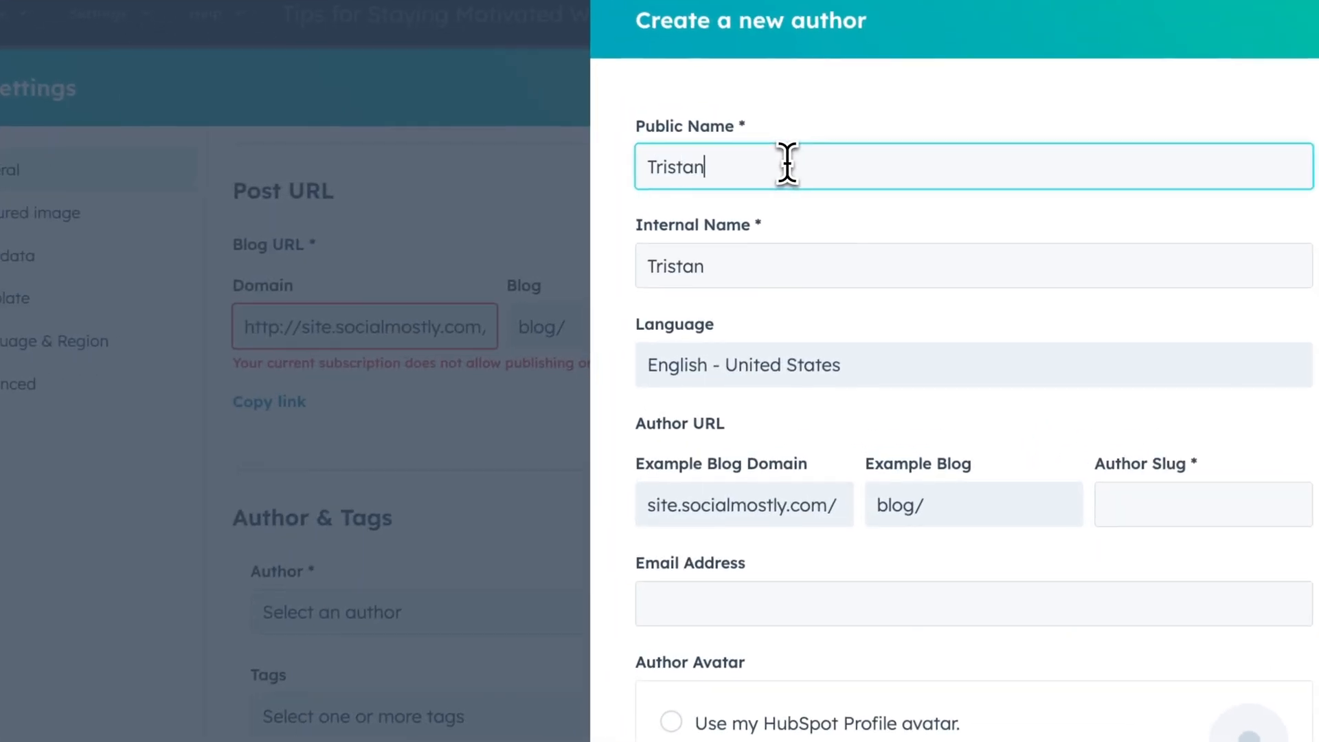
pyautogui.scroll(-5, 904, 341)
pyautogui.click(671, 729)
# Create a new tag named "wfh" for the post under Author & Tags.
pyautogui.click(453, 723)
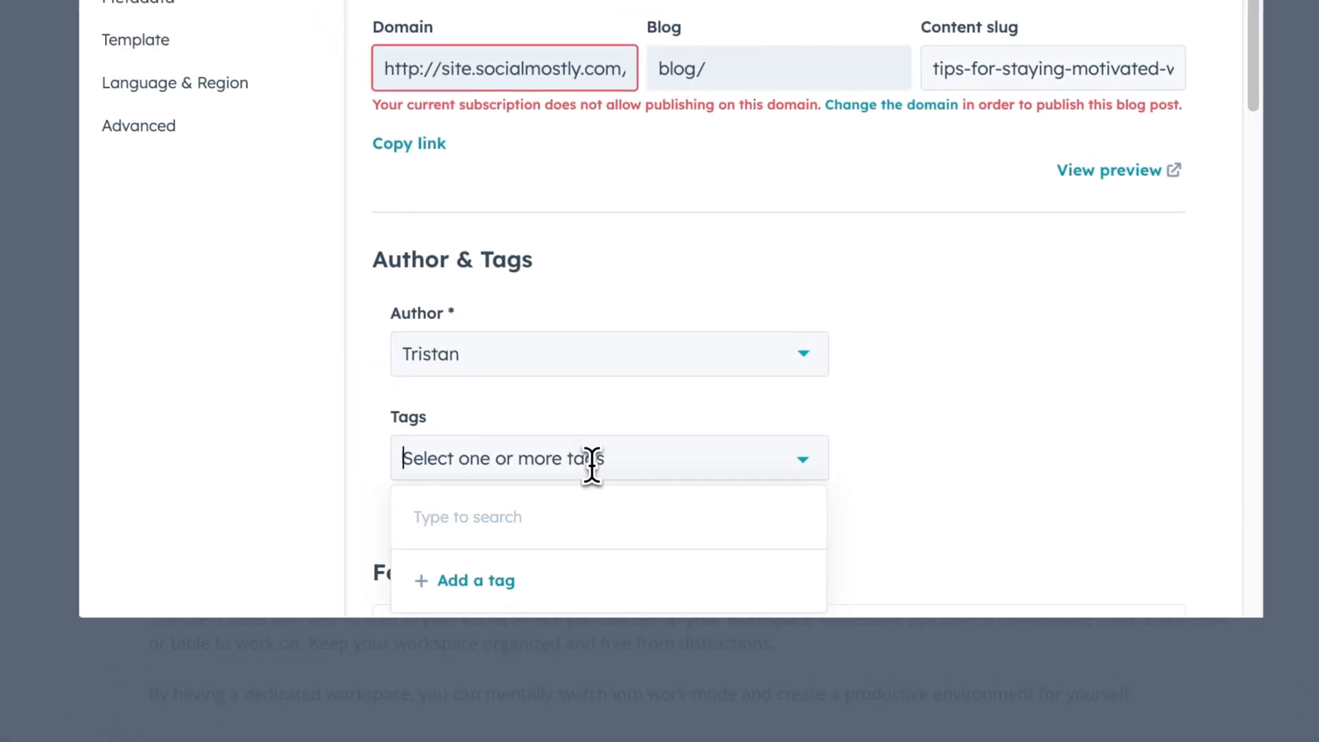
pyautogui.scroll(-1, 591, 477)
pyautogui.scroll(-4, 476, 539)
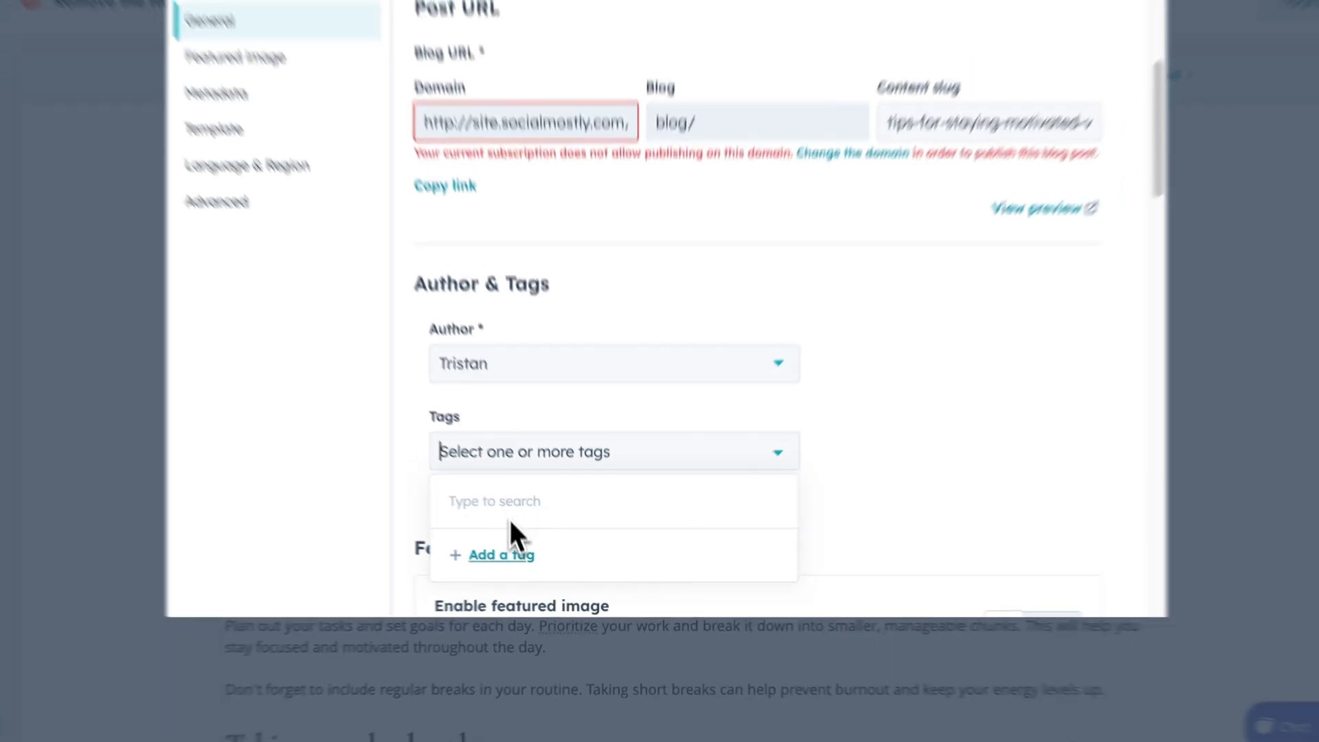
pyautogui.write('wfh')
pyautogui.press('Return')
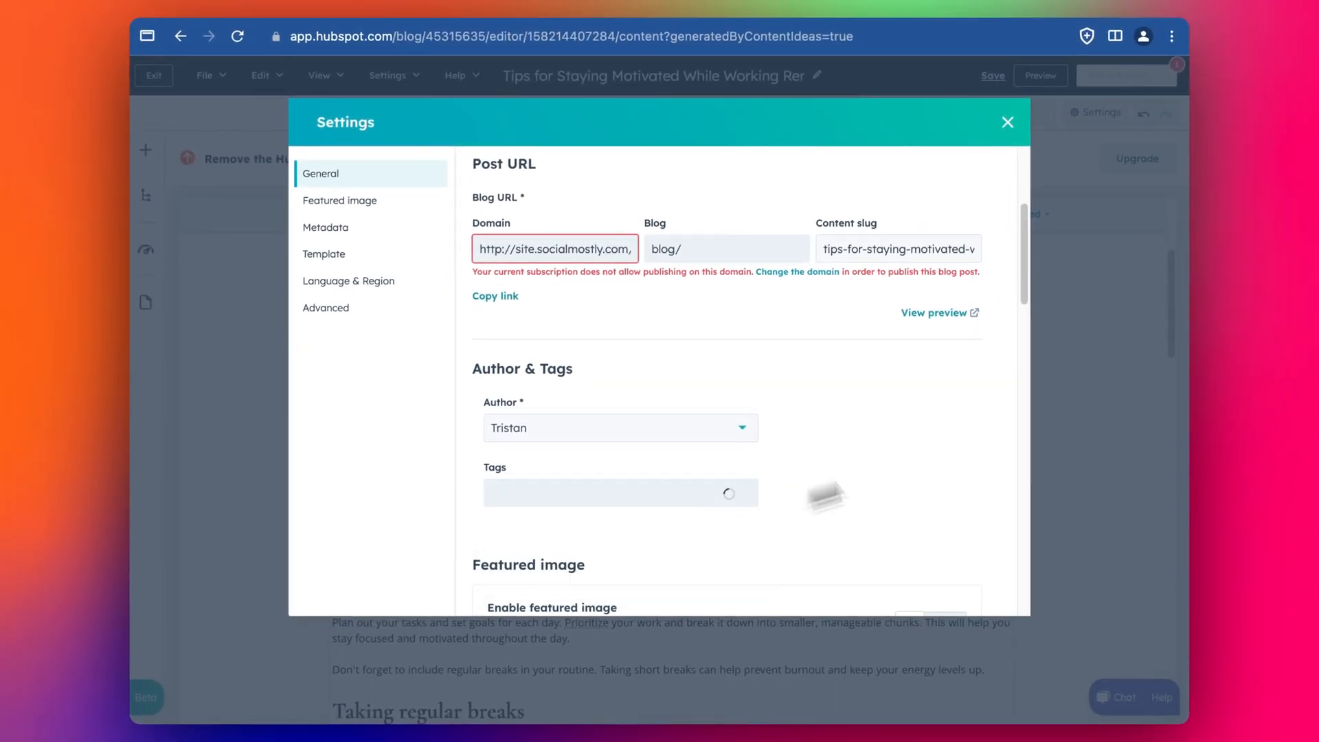
# Replace the post's meta description with one generated by the content assistant, and select the generated text.
pyautogui.scroll(-5, 888, 462)
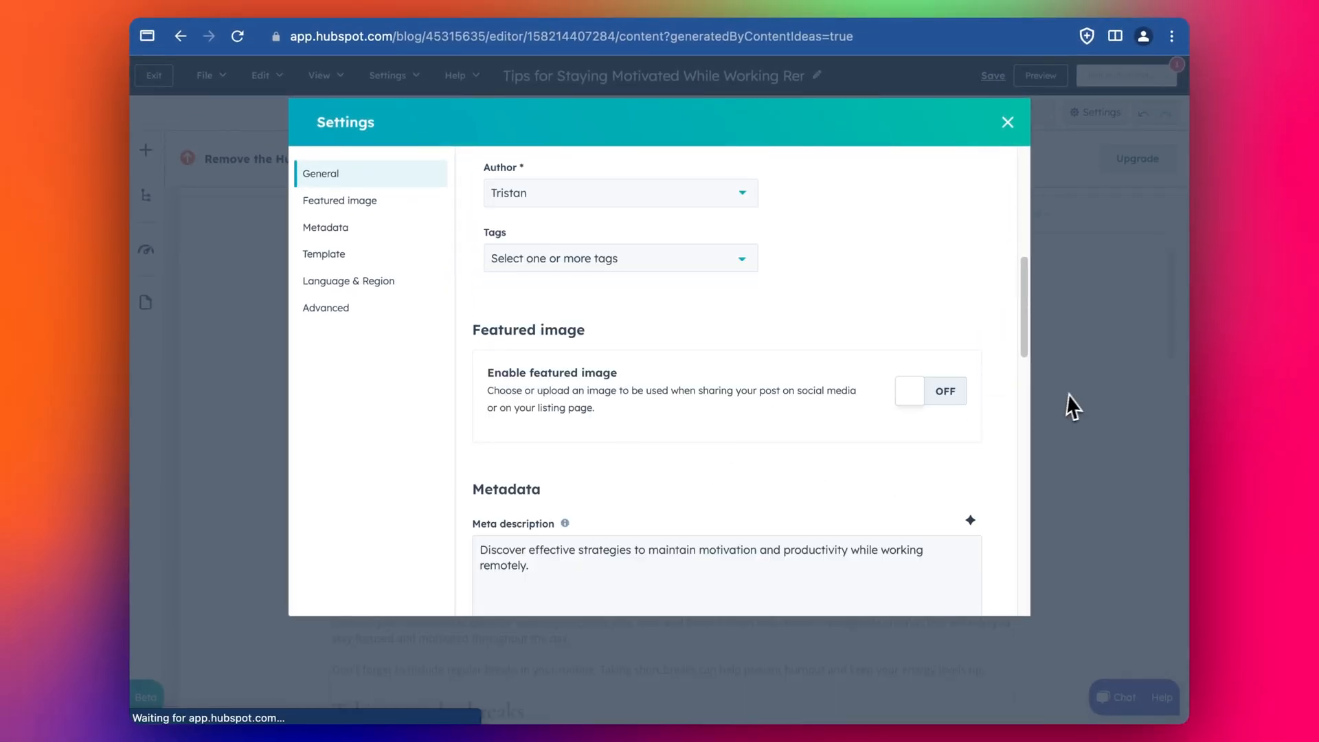
pyautogui.scroll(-2, 938, 398)
pyautogui.click(760, 481)
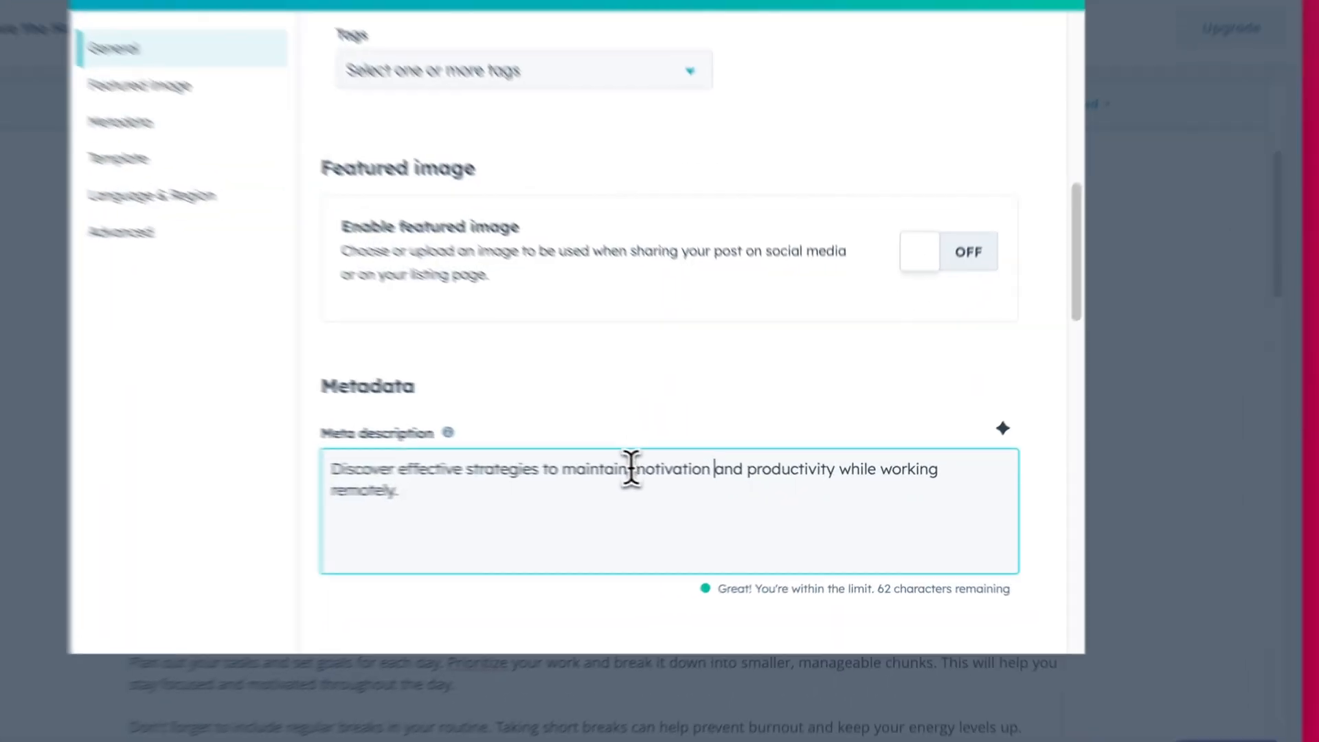
pyautogui.tripleClick(698, 481)
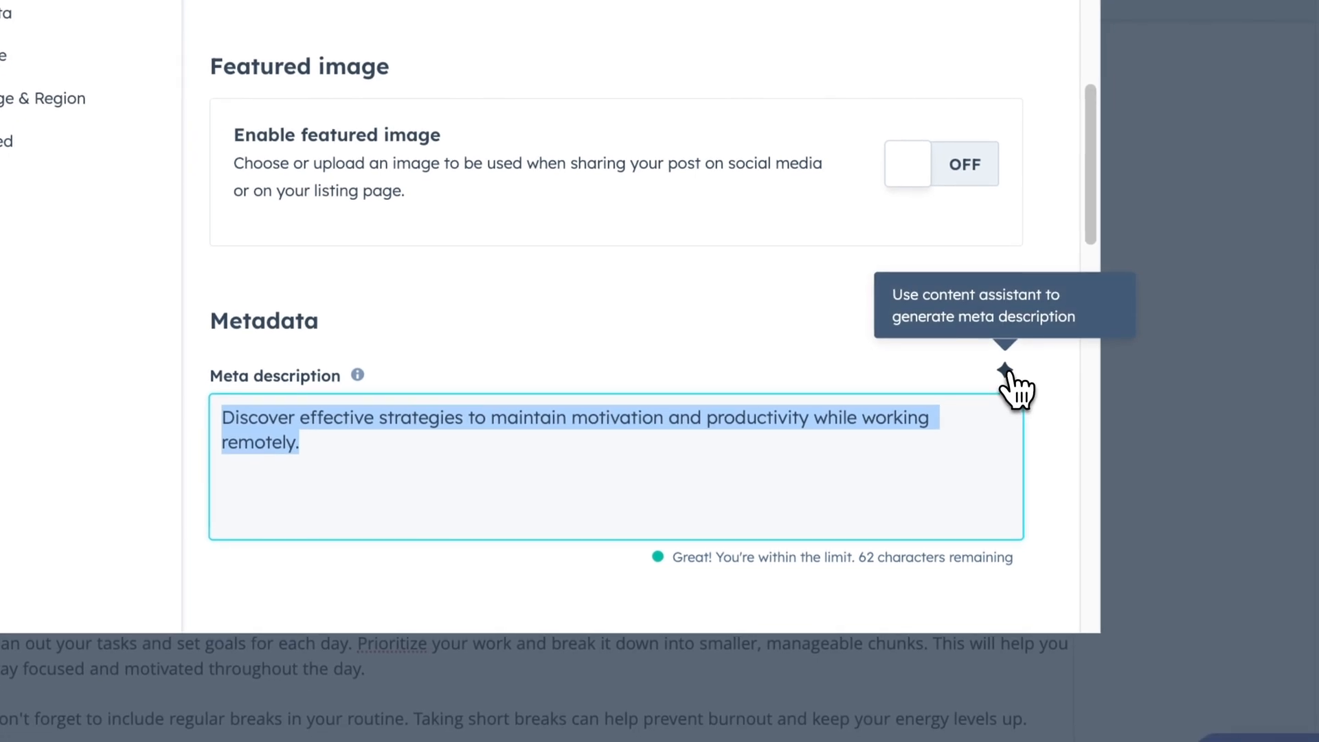
pyautogui.click(1005, 371)
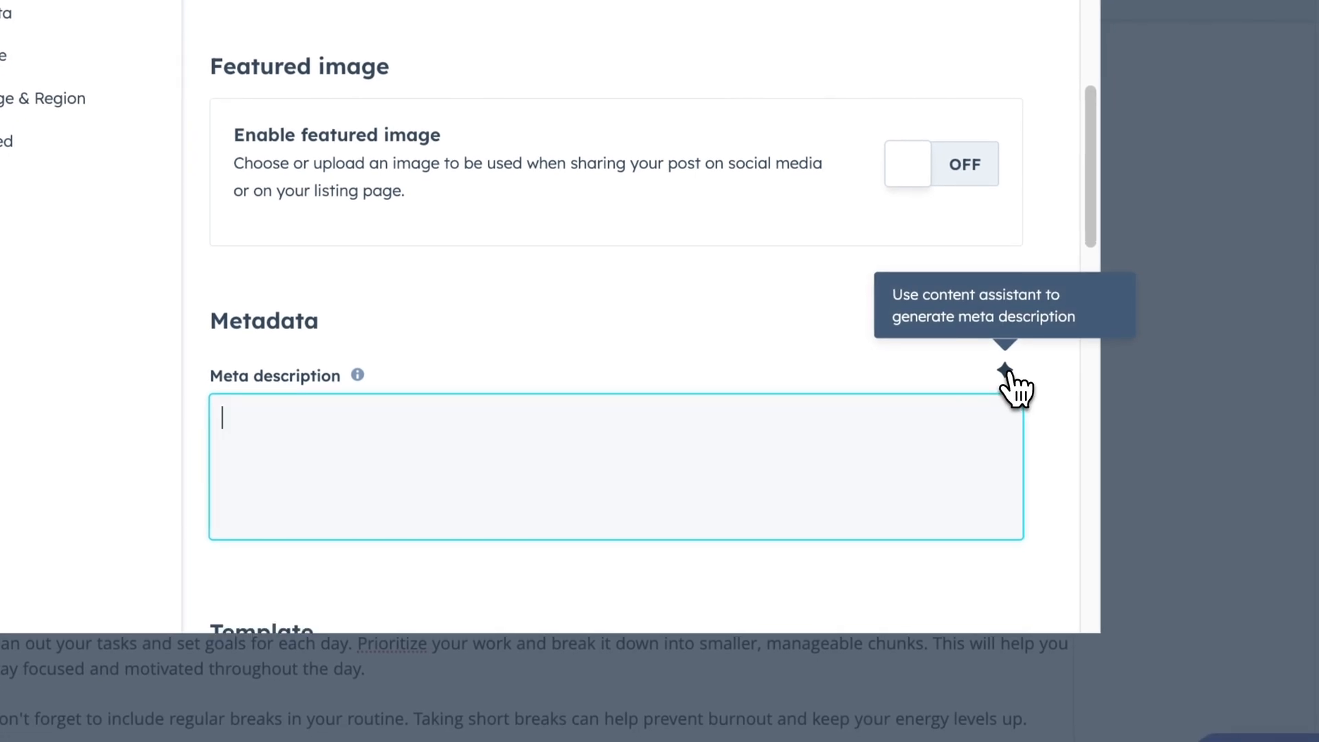
pyautogui.moveTo(732, 459); pyautogui.dragTo(278, 389)
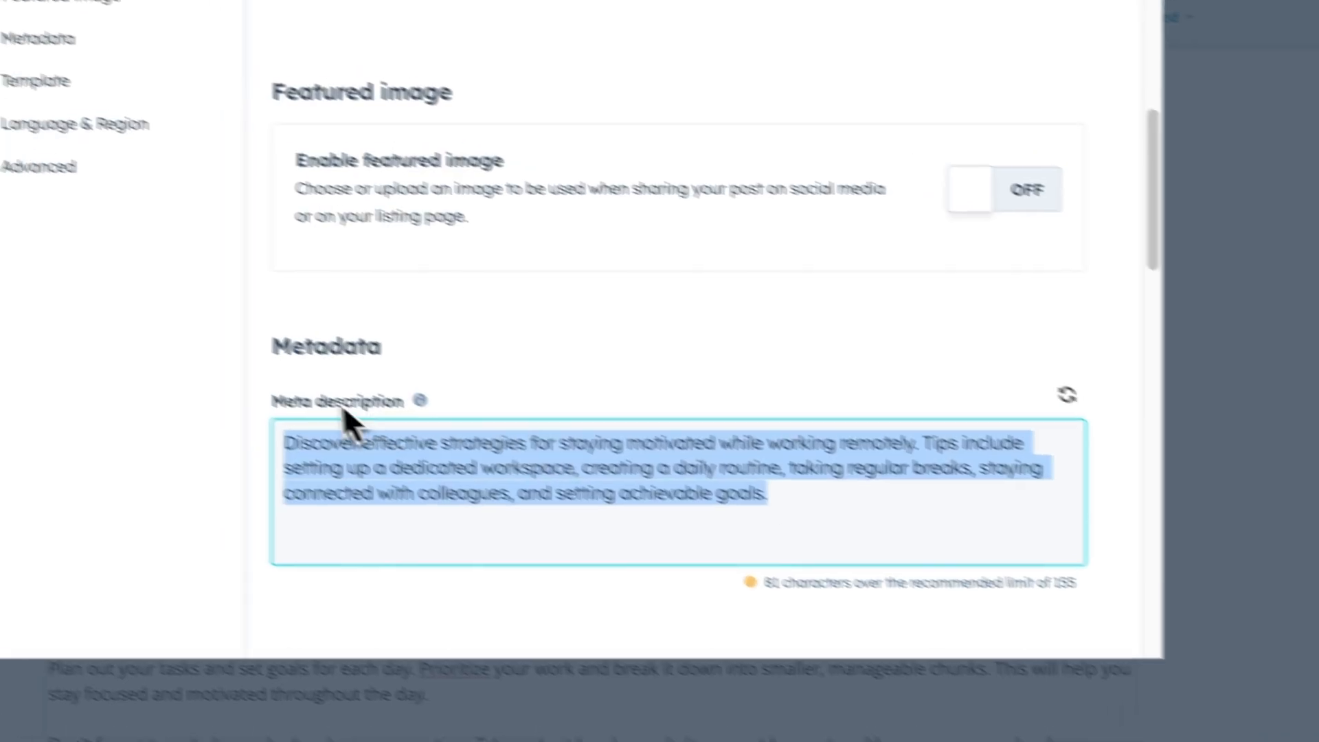
# Look through the post's template, language and advanced settings, and close the settings to return to the top of the post.
pyautogui.scroll(-5, 769, 374)
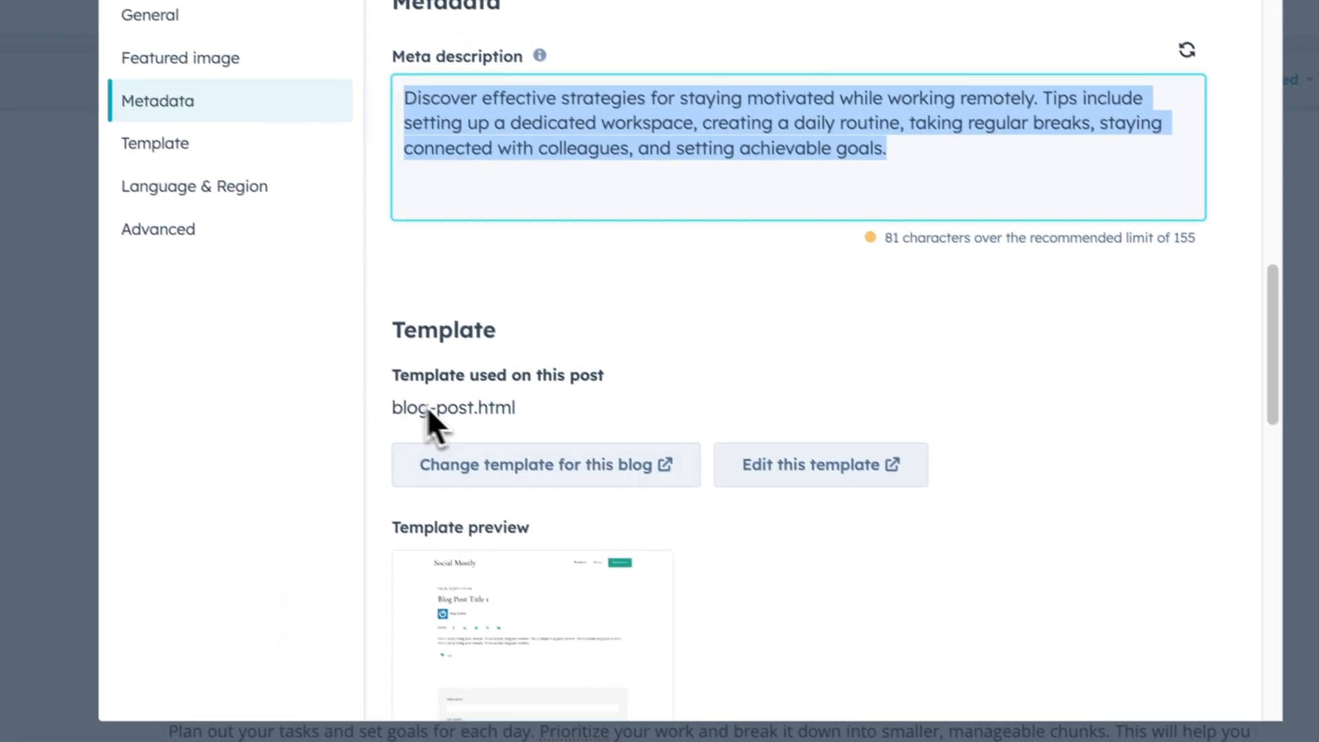
pyautogui.scroll(-10, 830, 495)
pyautogui.scroll(-5, 770, 467)
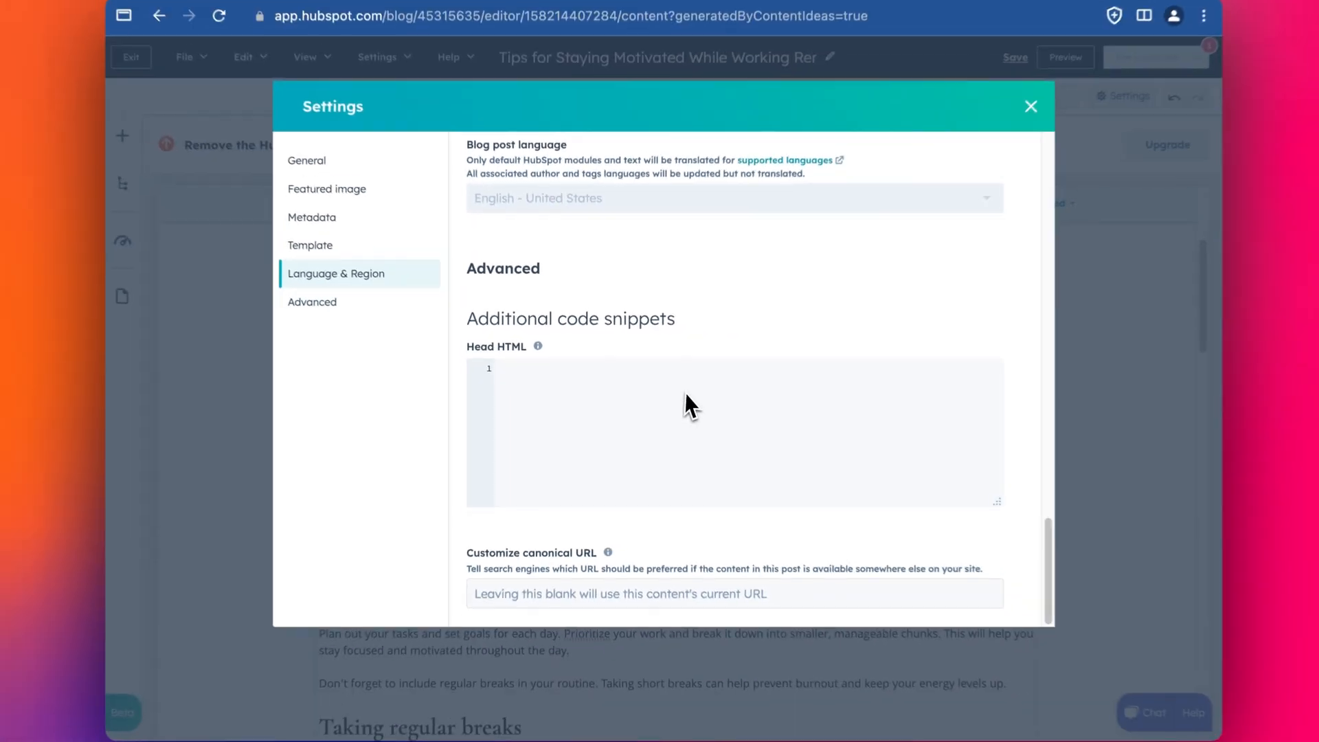
pyautogui.scroll(20, 689, 402)
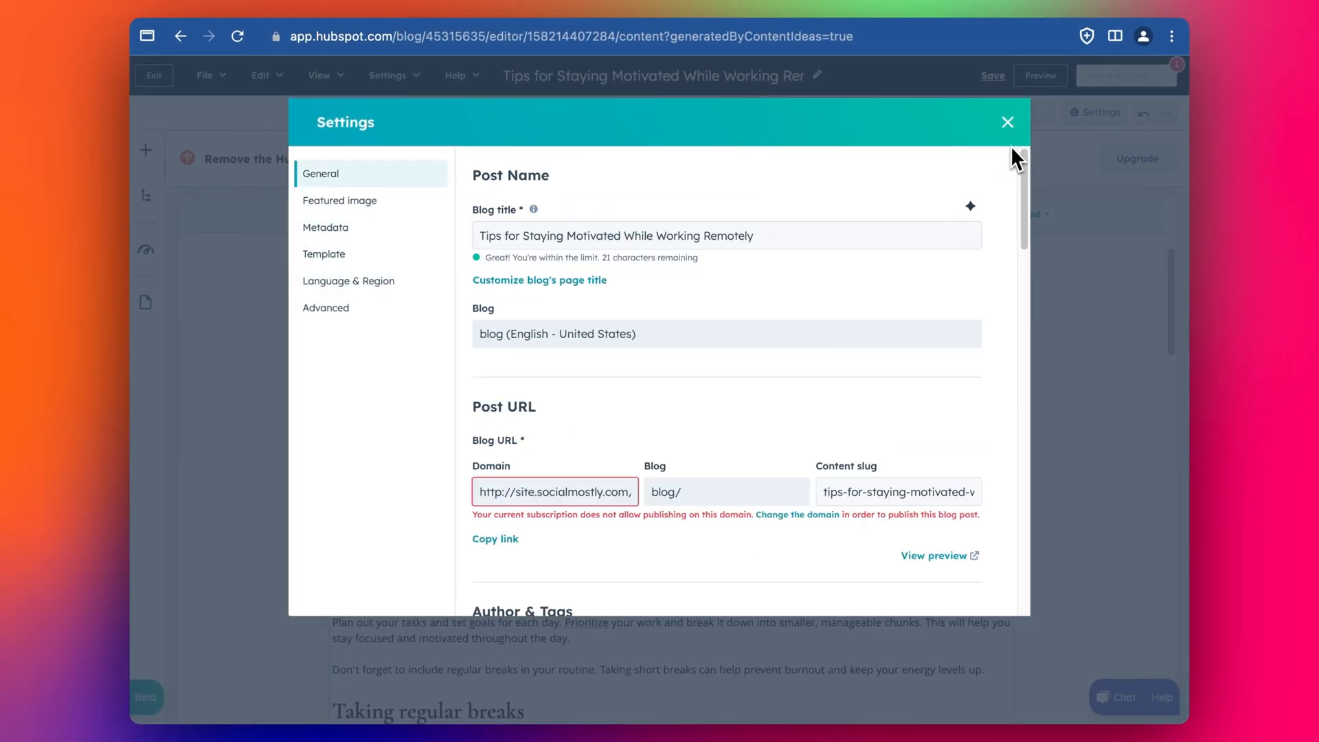
pyautogui.click(1007, 121)
pyautogui.scroll(4, 716, 368)
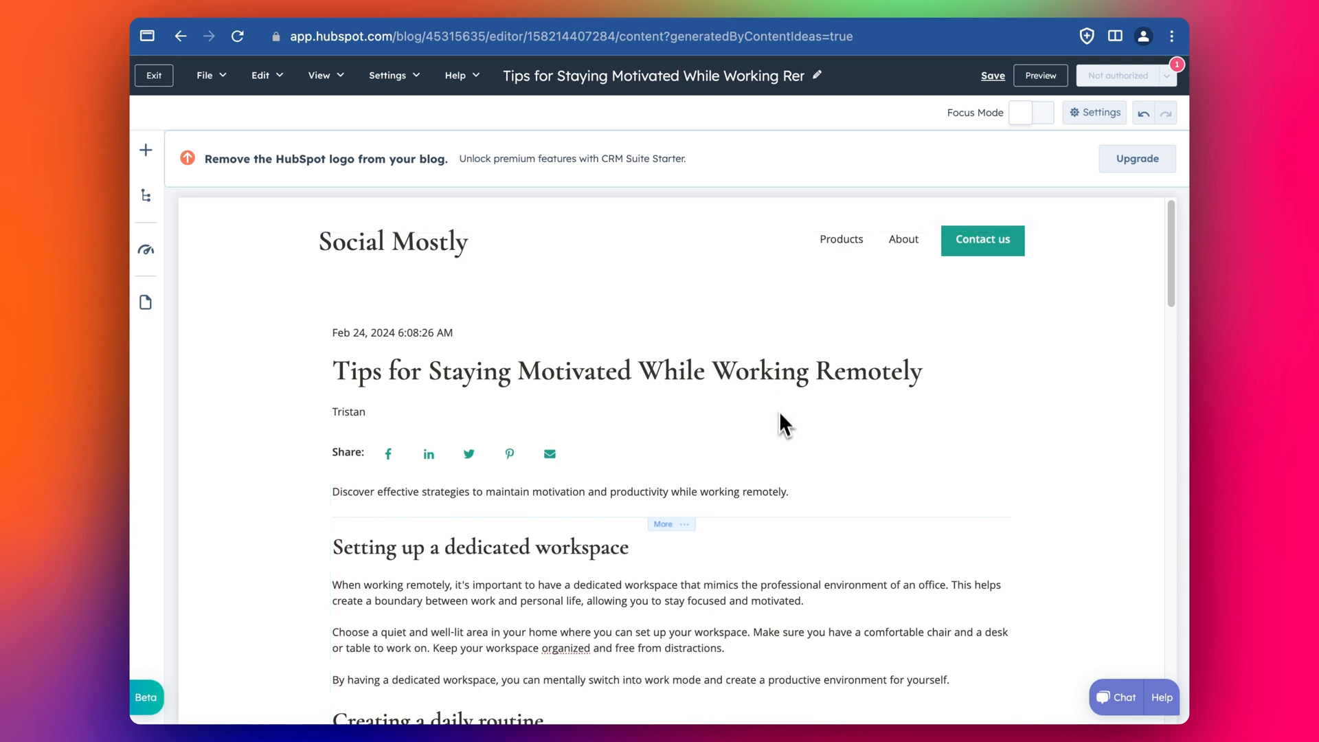
# Expand the paragraph starting "Plan out your tasks" under "Creating a daily routine" with the AI assistant, and insert the generated version.
pyautogui.scroll(-1, 900, 481)
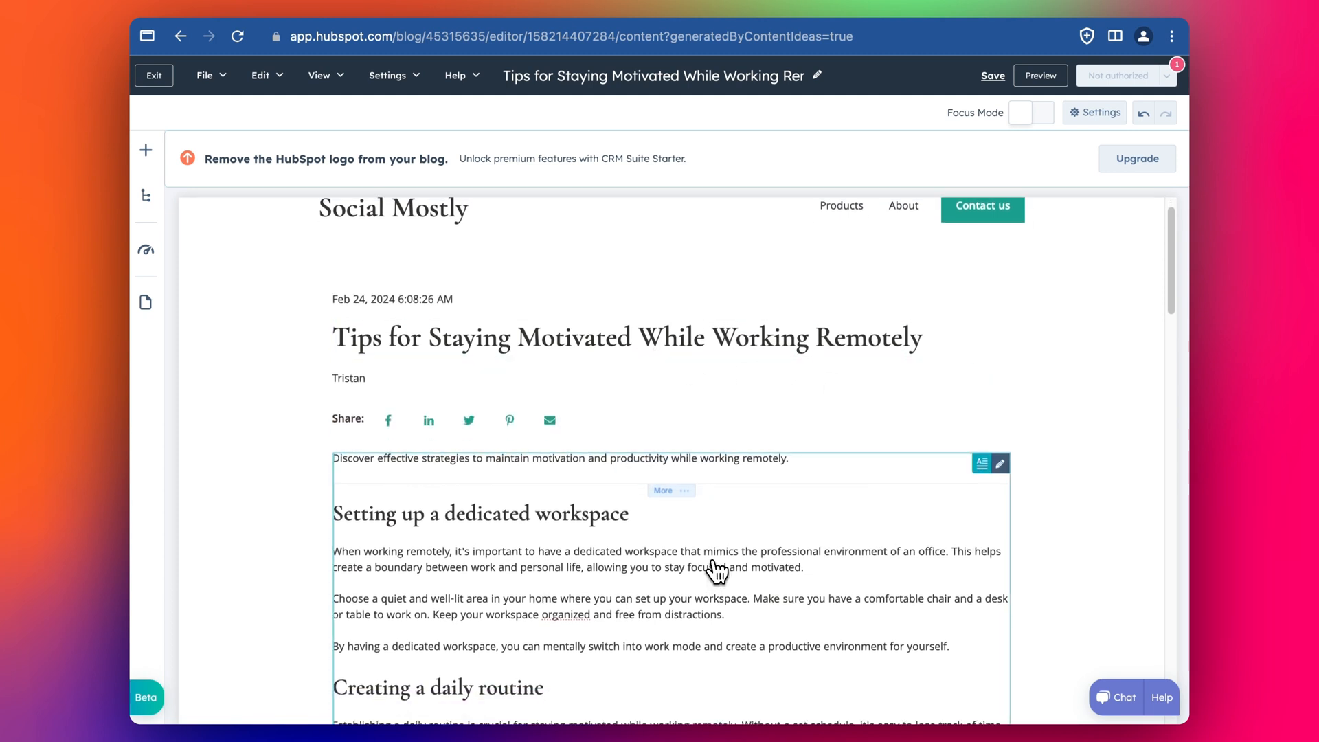
pyautogui.scroll(-1, 717, 569)
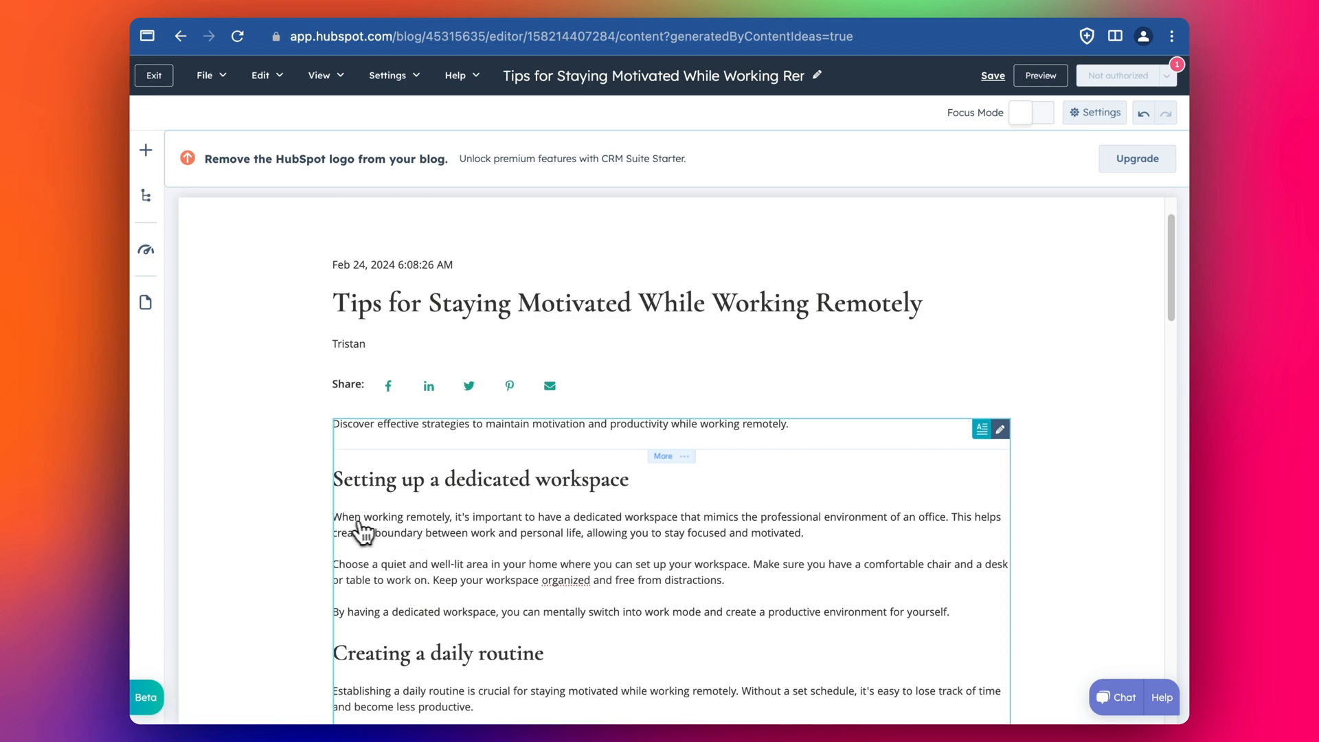
pyautogui.scroll(3, 618, 547)
pyautogui.scroll(-9, 619, 546)
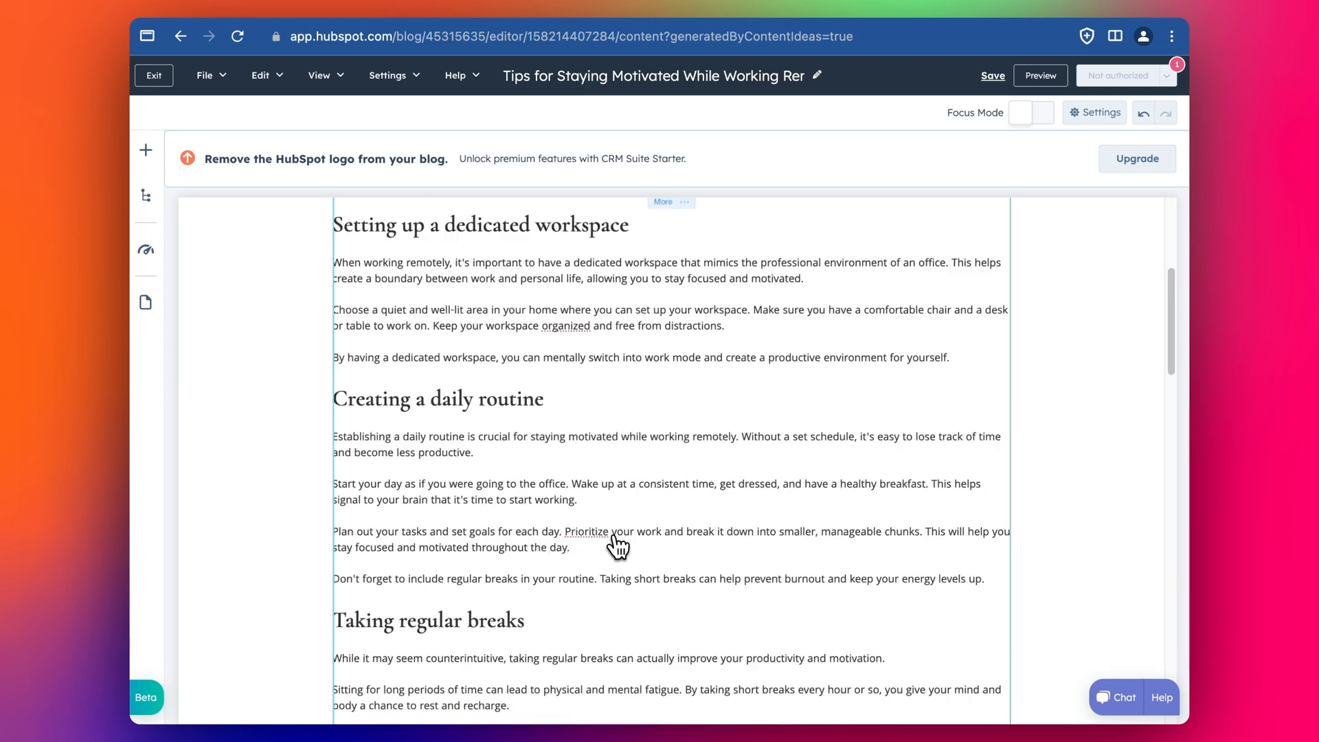
pyautogui.click(617, 542)
pyautogui.click(609, 551)
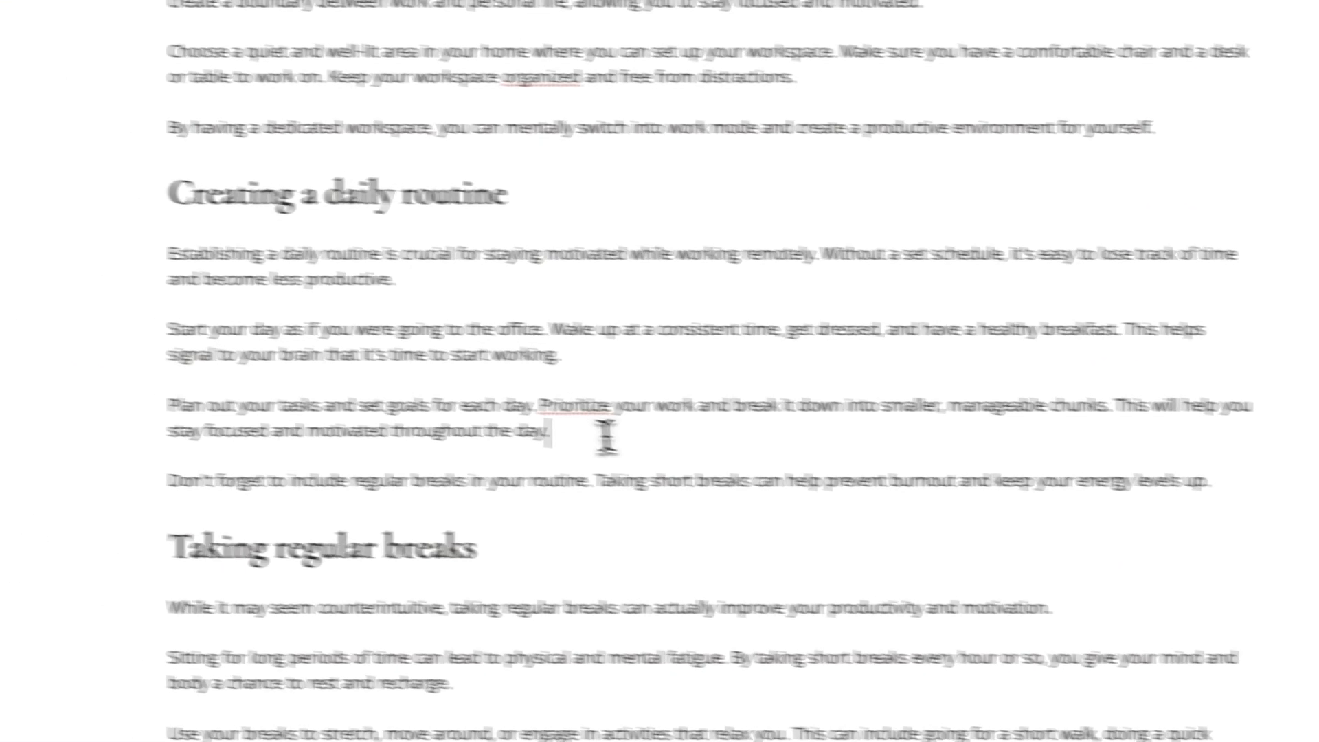
pyautogui.moveTo(606, 436); pyautogui.dragTo(153, 436)
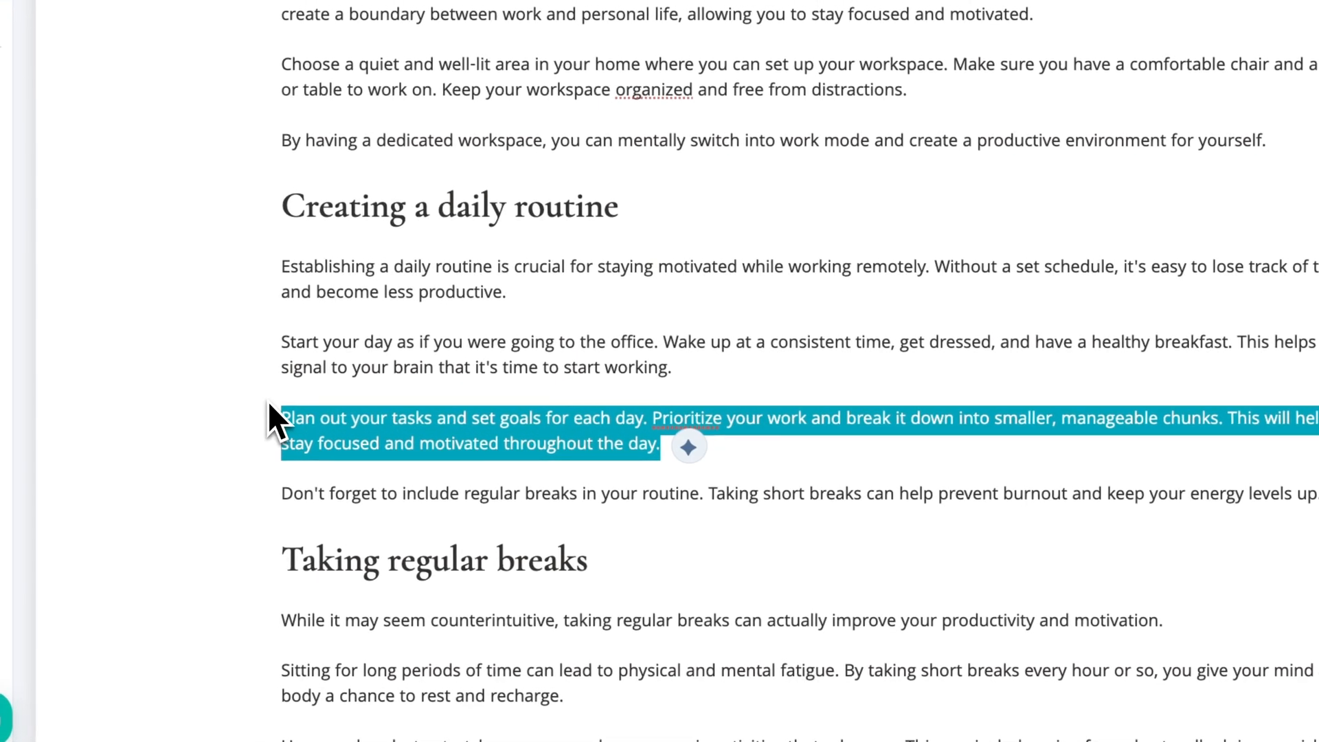
pyautogui.click(688, 447)
pyautogui.moveTo(718, 641)
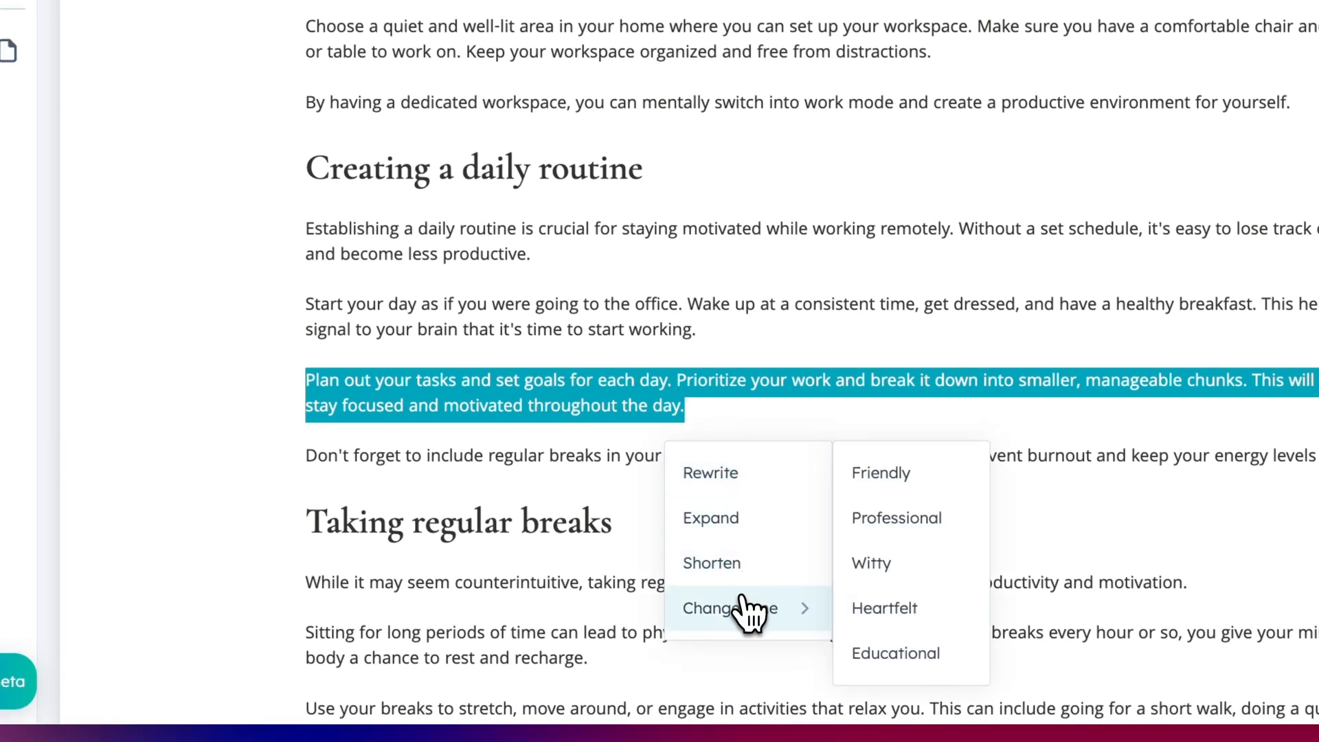
pyautogui.click(732, 521)
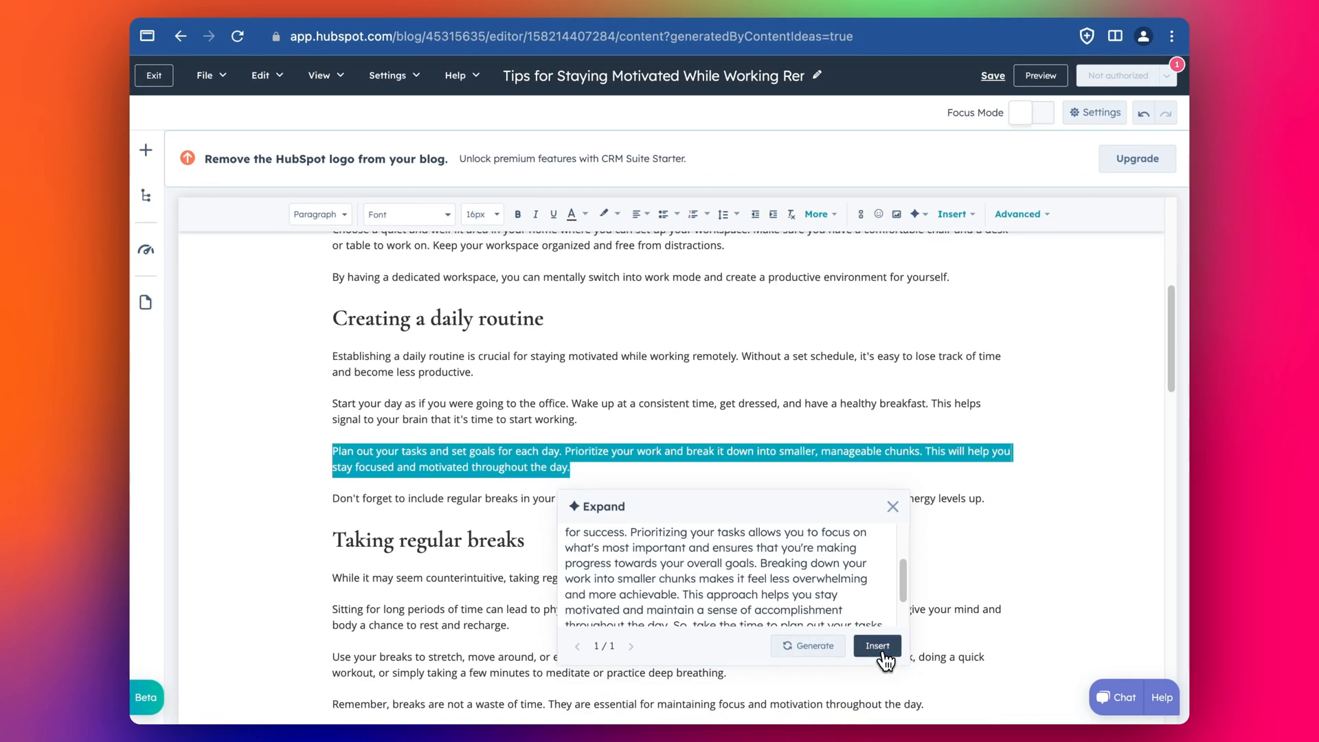
pyautogui.click(880, 649)
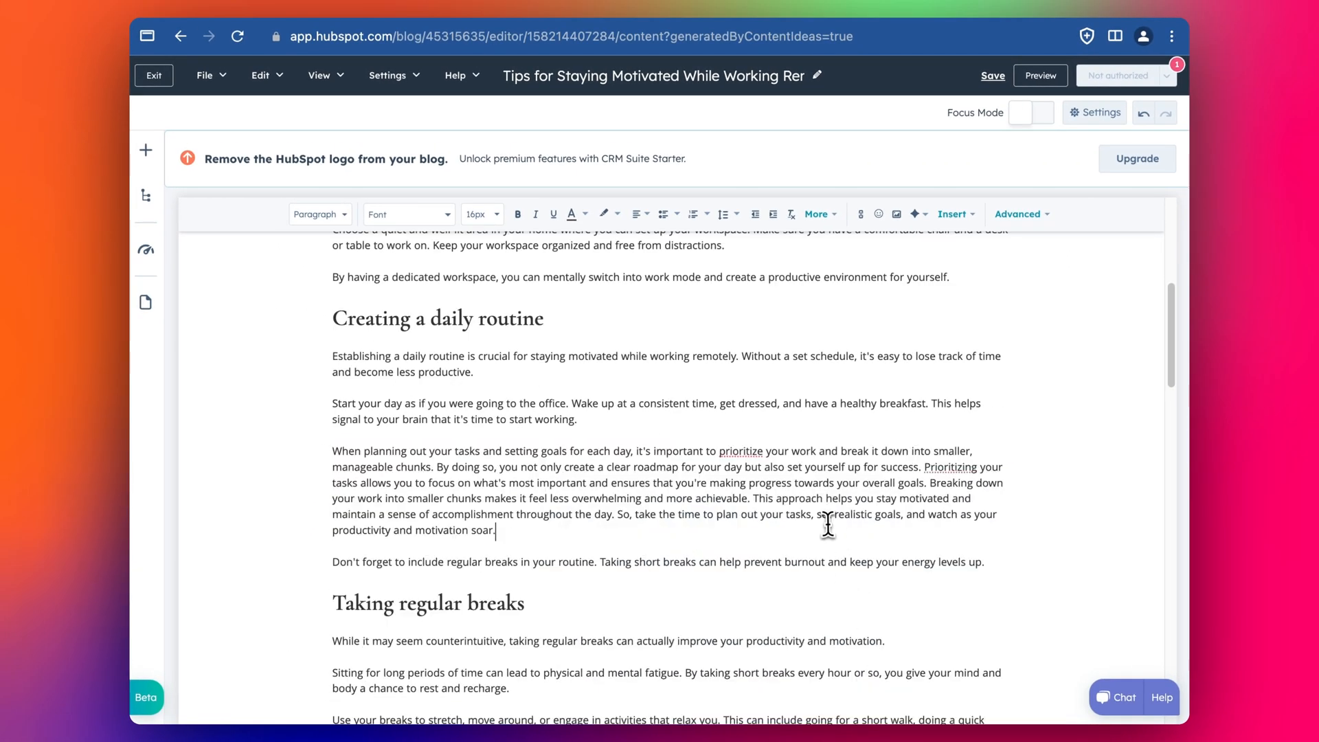
pyautogui.scroll(3, 828, 524)
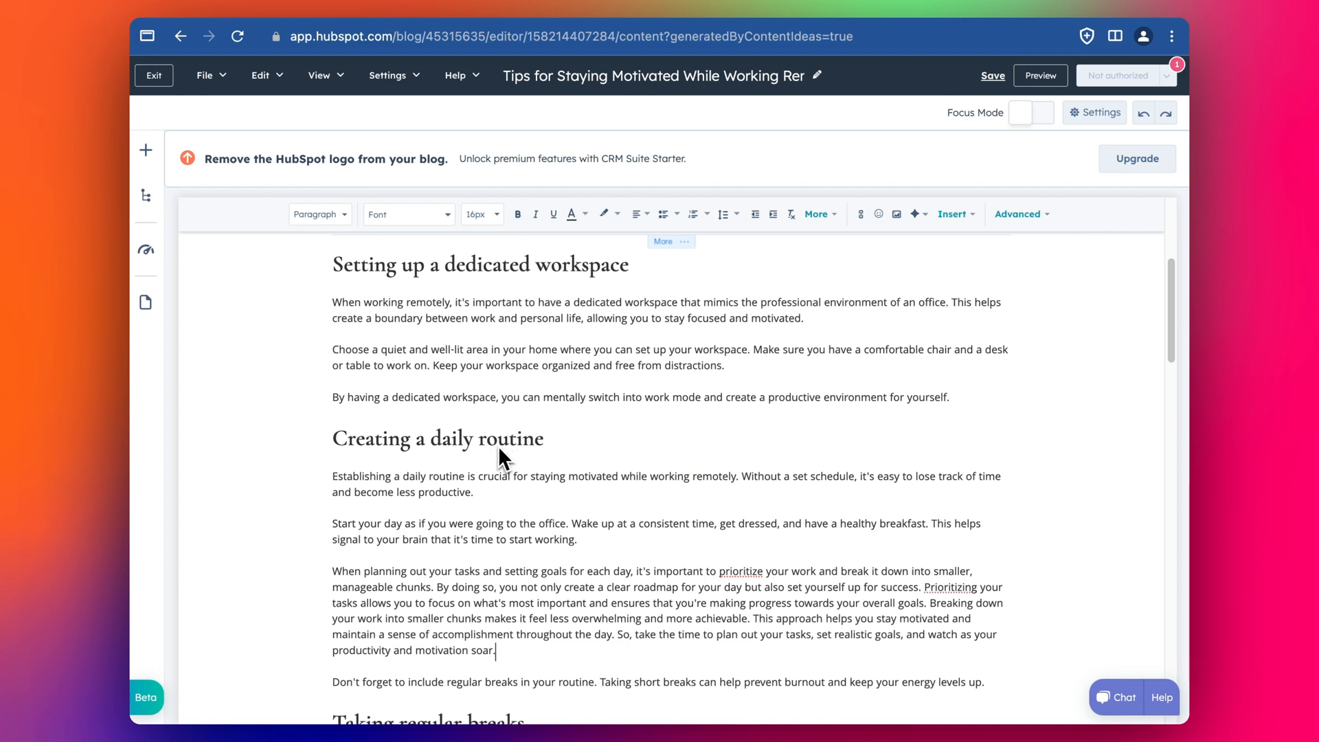
pyautogui.scroll(-1, 453, 491)
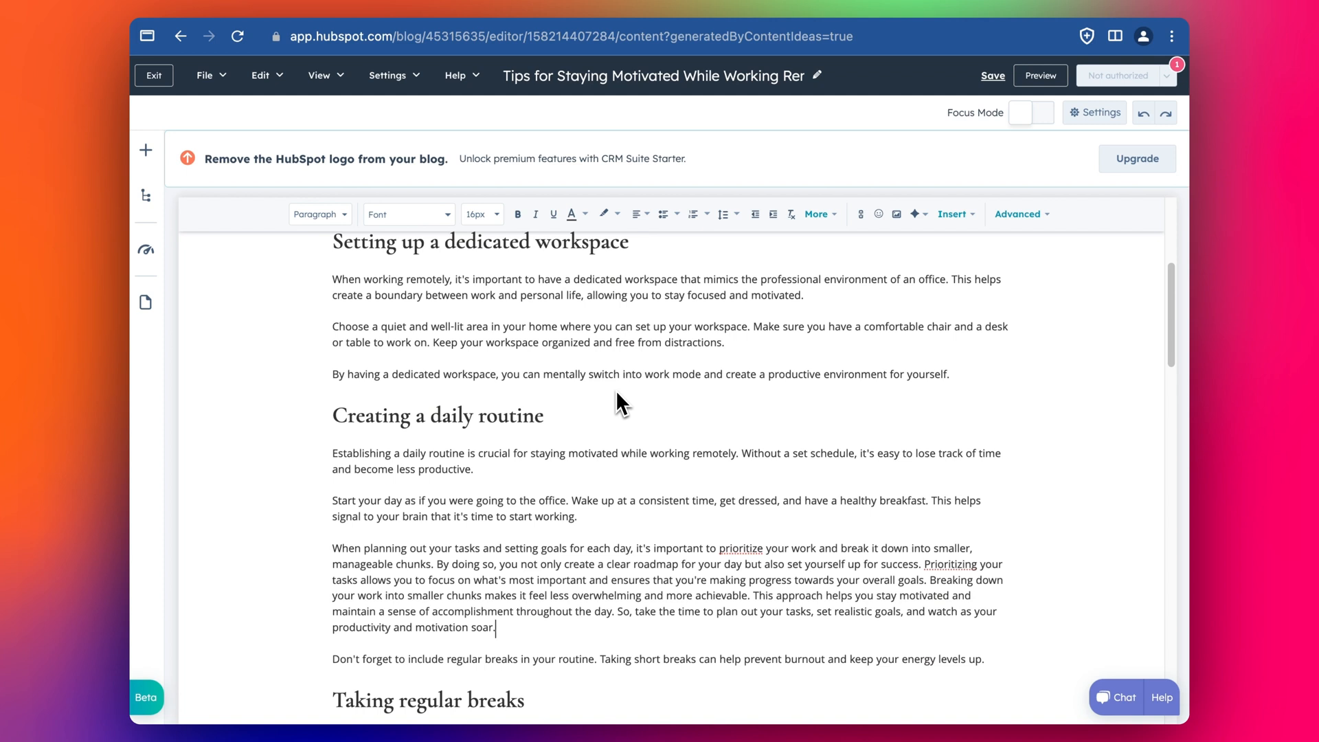
pyautogui.scroll(5, 616, 390)
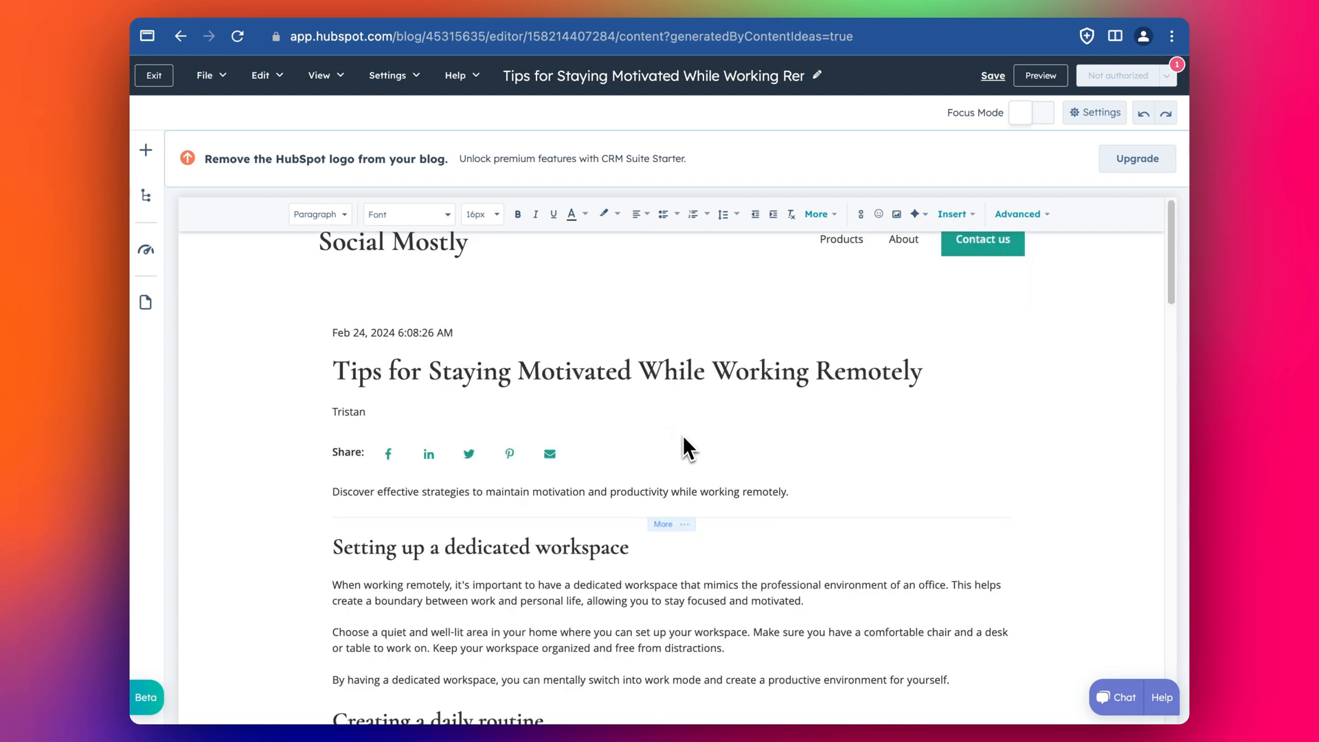